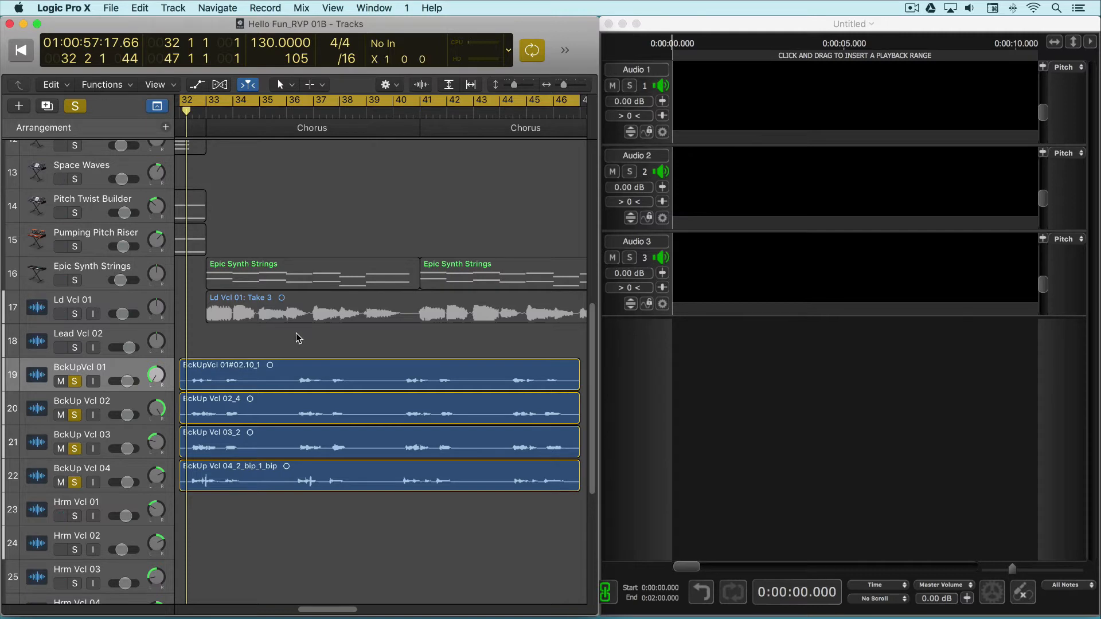
Play back the soloed backup vocal tracks, sampling several phrases between bars 32 and 46
key("space")
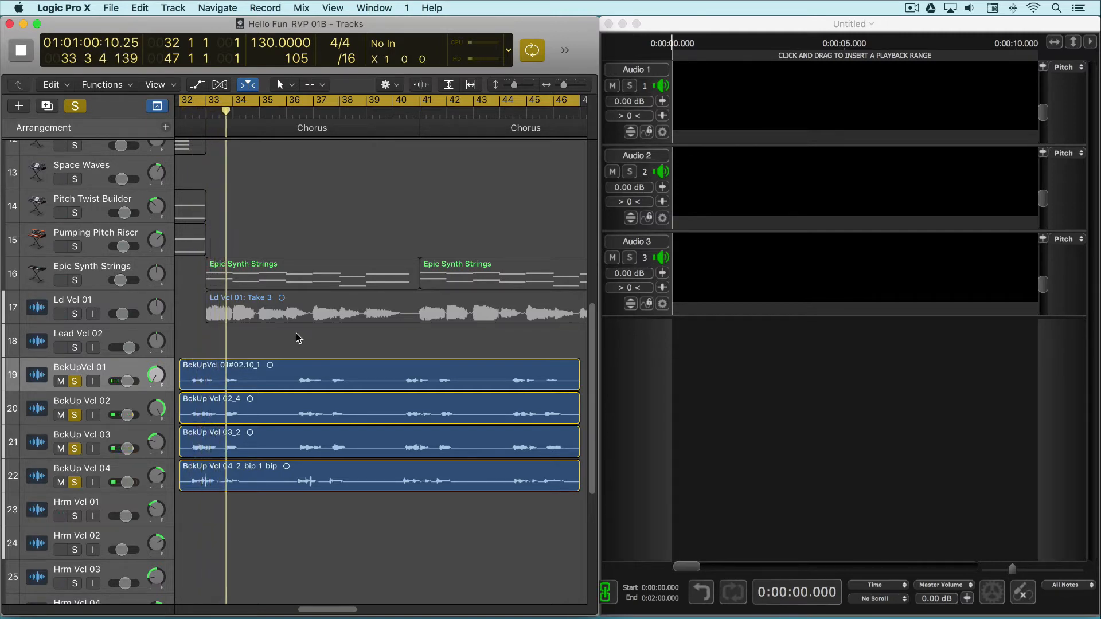
left_click(286, 112)
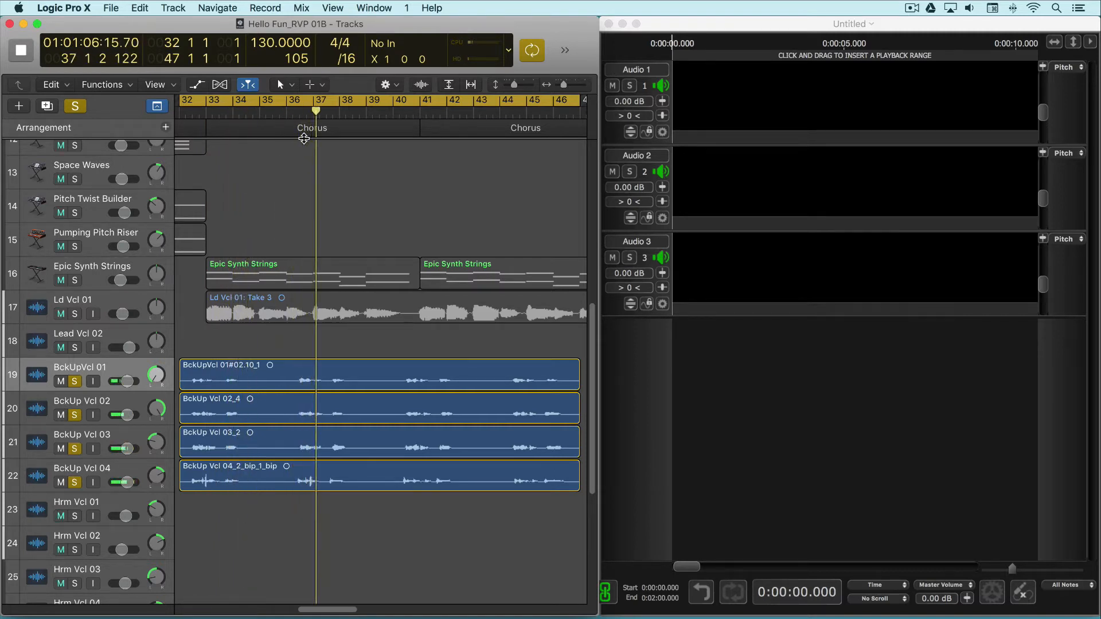
left_click(392, 114)
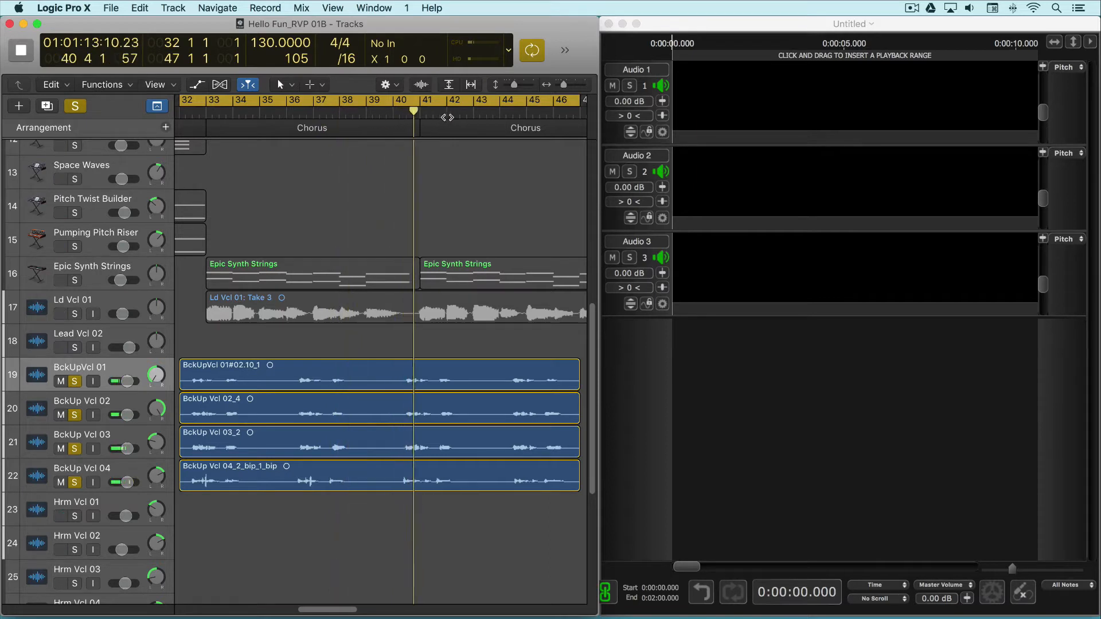
left_click(499, 114)
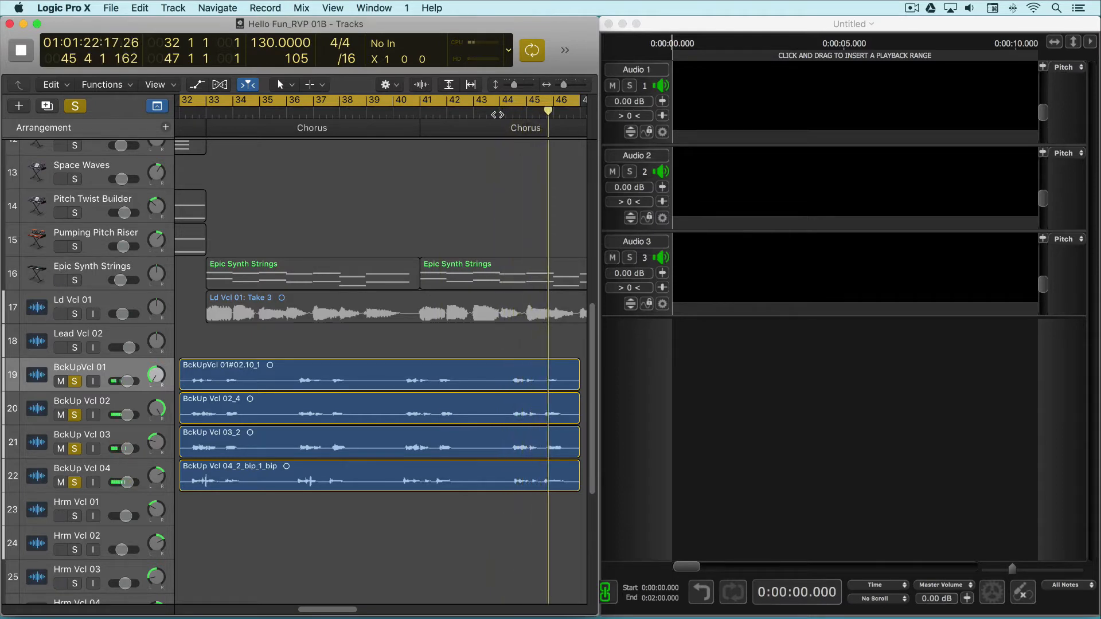
key("space")
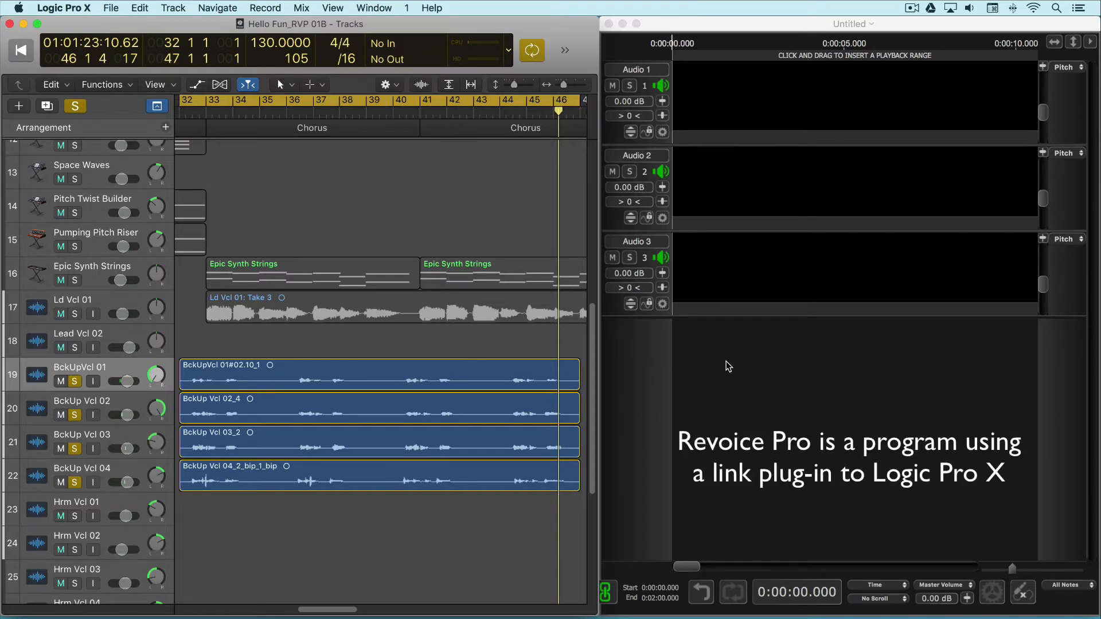
Switch to Revoice Pro and add one audio track below the existing three
right_click(762, 346)
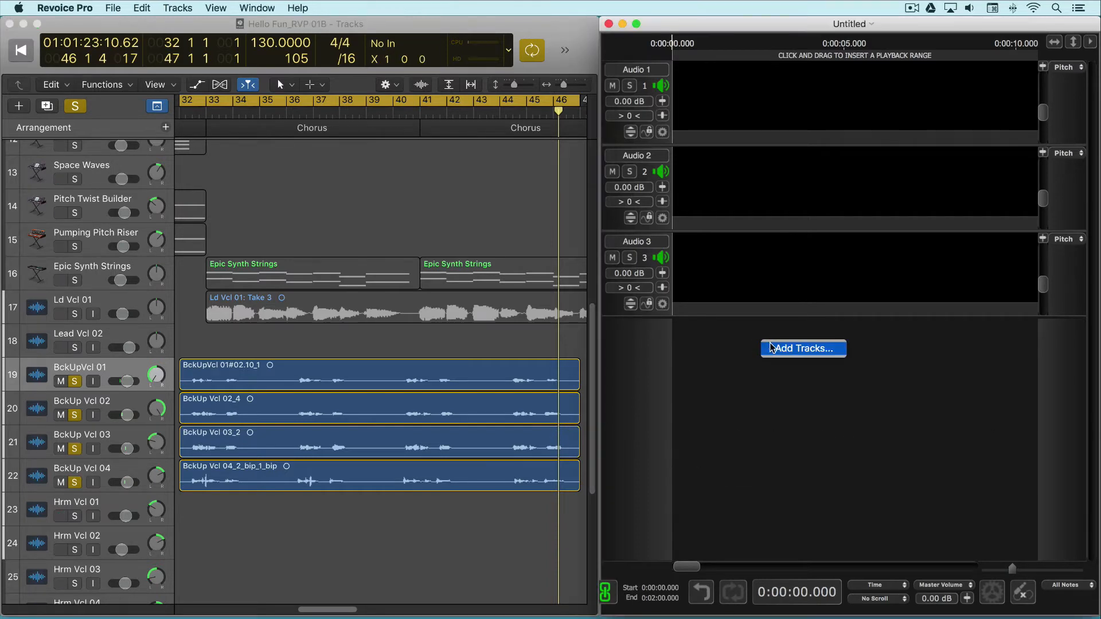
left_click(772, 347)
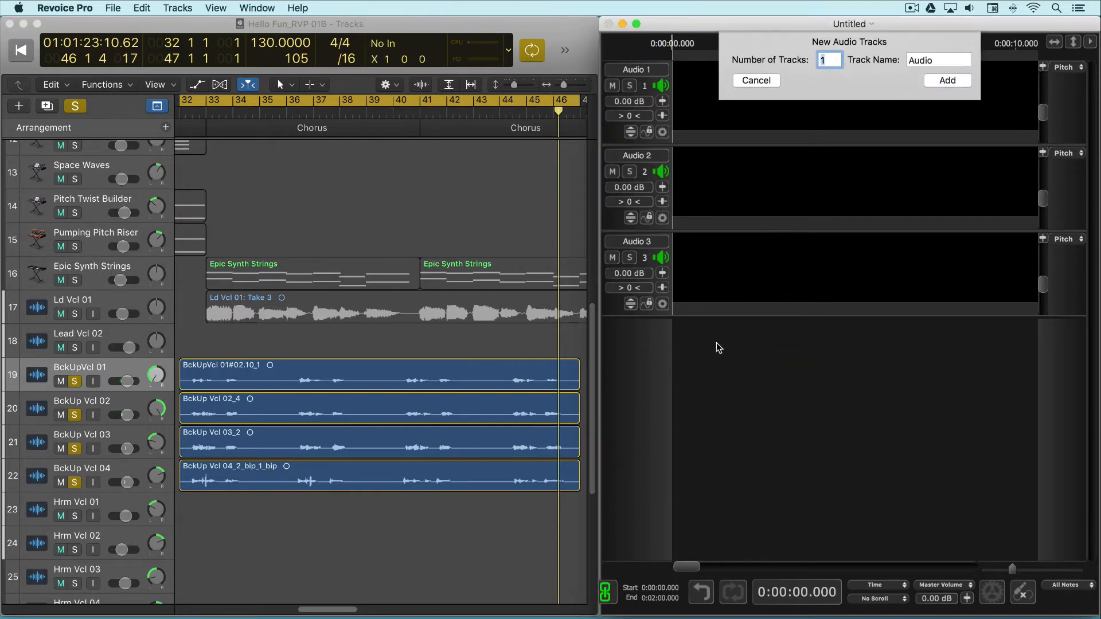
left_click(947, 80)
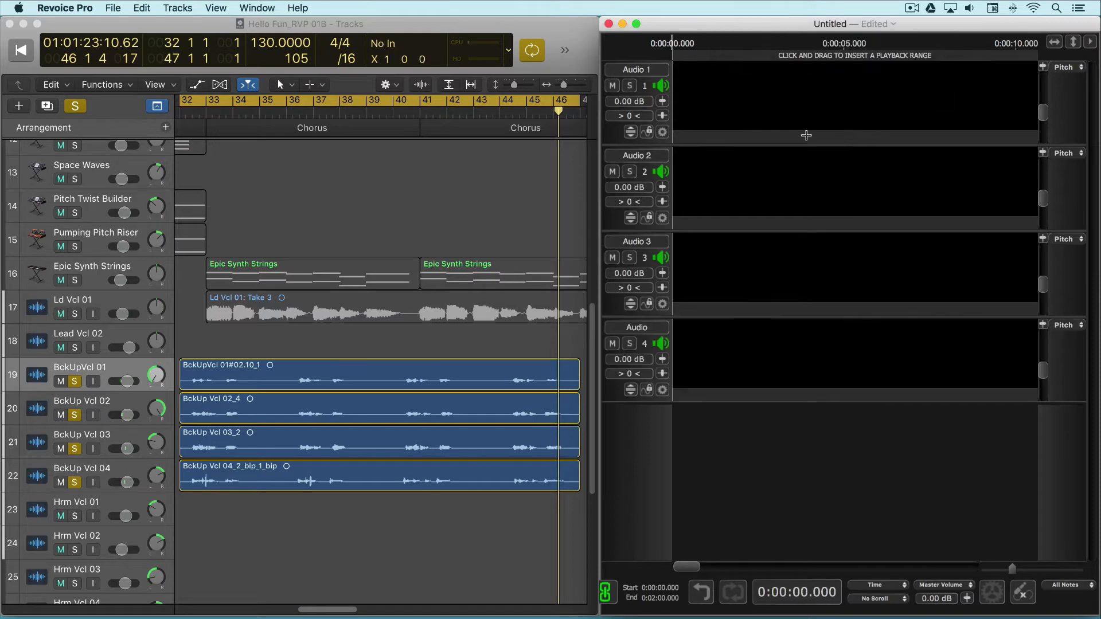
Rename the four tracks as Guide BG 1, Dub BG 2, Dub BG 3 and Dub BG 4
type("Guide BG 1")
key("Tab")
type("Dub BG 2")
key("Tab")
type("Dub BG 3")
key("Tab")
type("D")
type("ub BG 4")
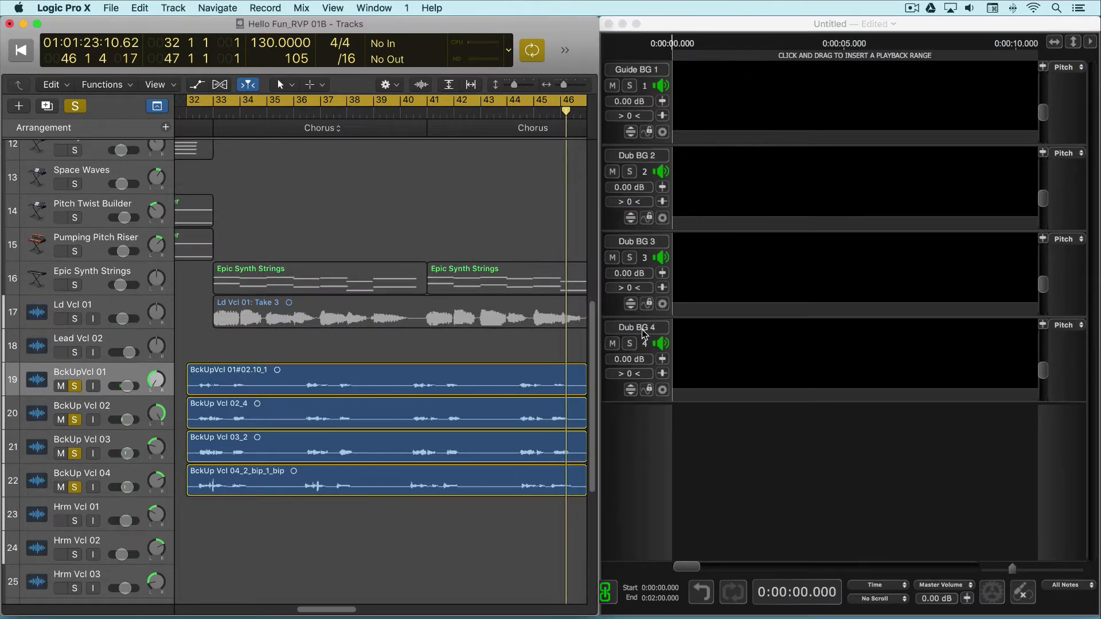
Switch to Logic Pro X and load the mono Revoice Pro Link plug-in into set A of Selection-based Processing
left_click(108, 84)
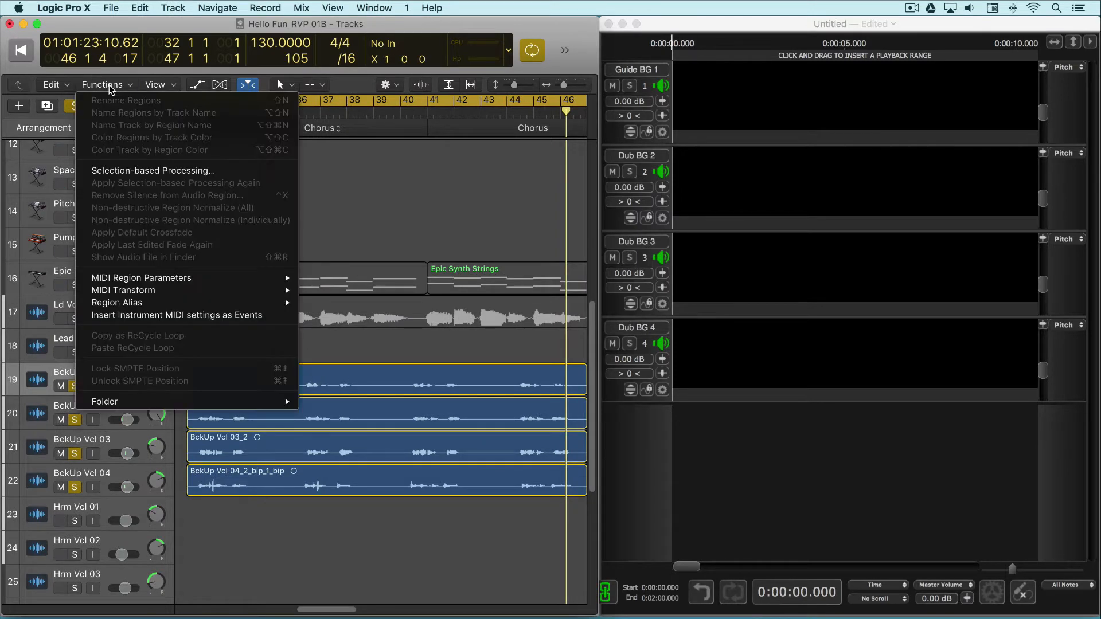
left_click(144, 171)
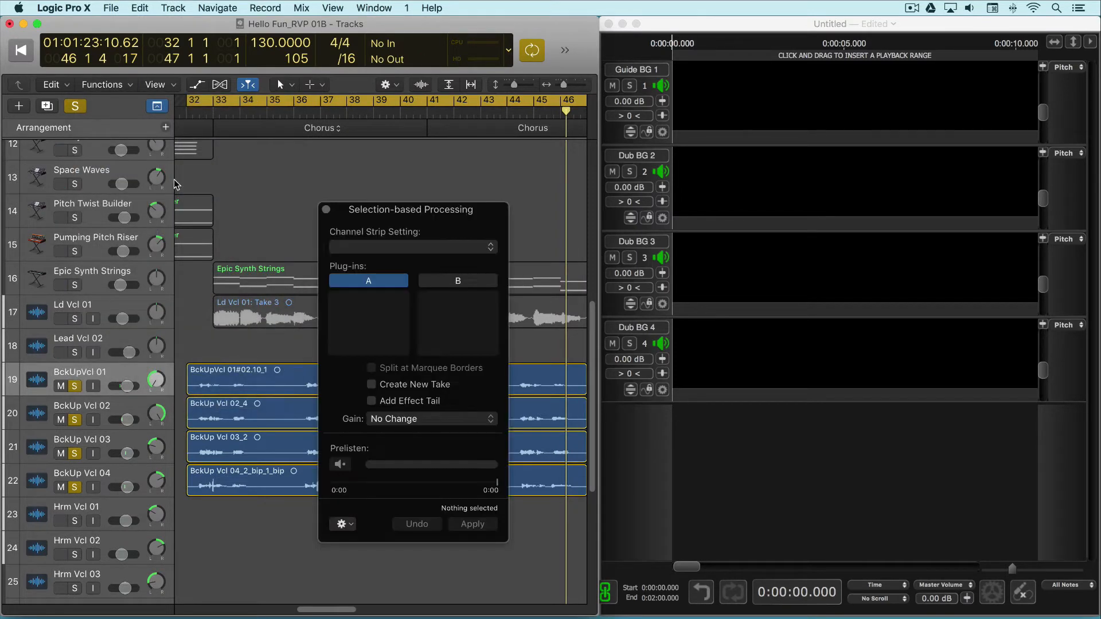
left_click(400, 299)
mouse_move(401, 326)
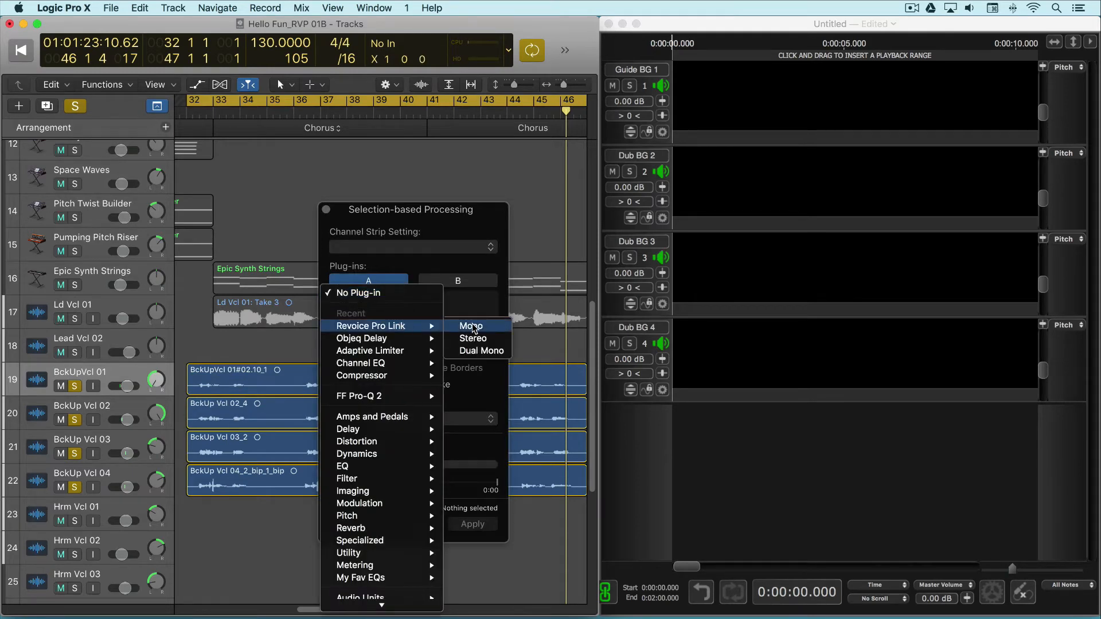
left_click(472, 326)
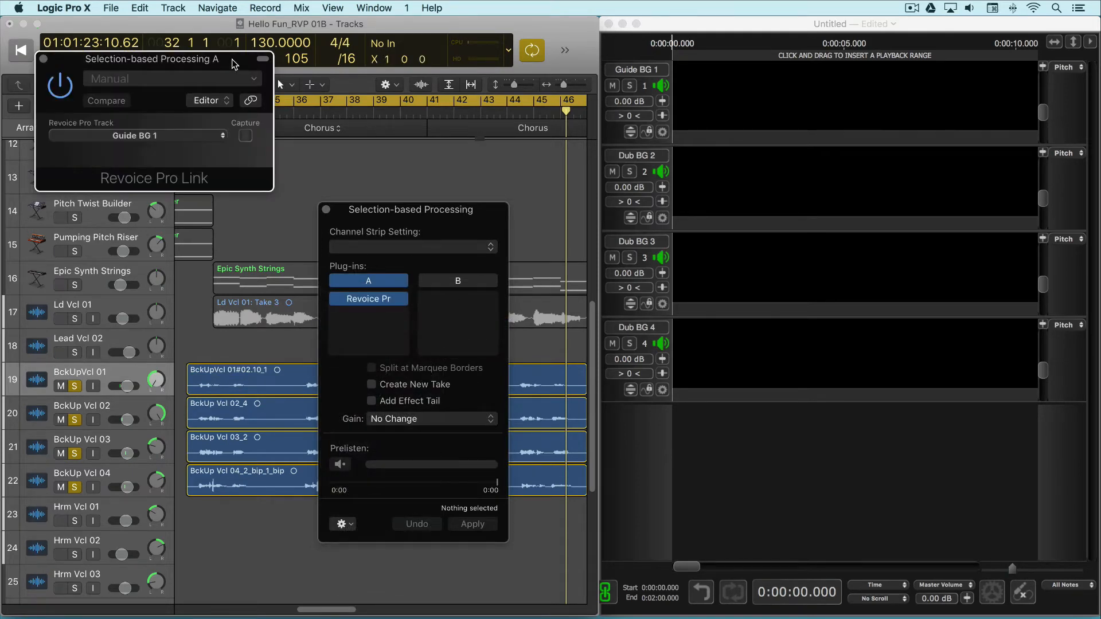
Move the plug-in window clear of the tracks and apply the link processing to the BckUpVcl 01 region for Guide BG 1
left_click_drag(235, 60, 469, 60)
left_click(247, 373)
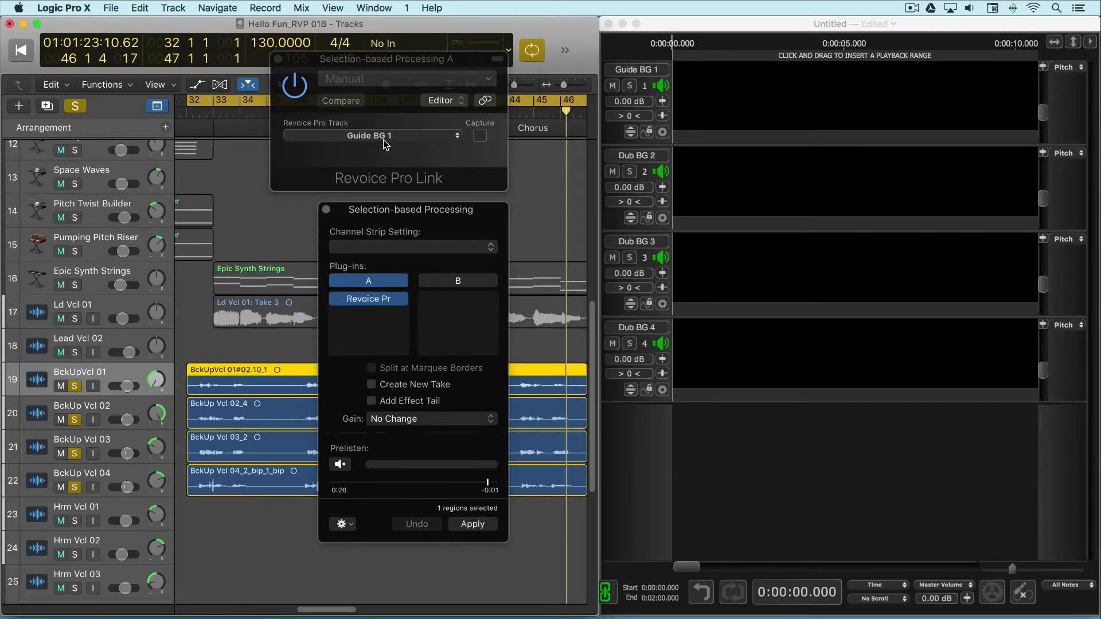
left_click(473, 524)
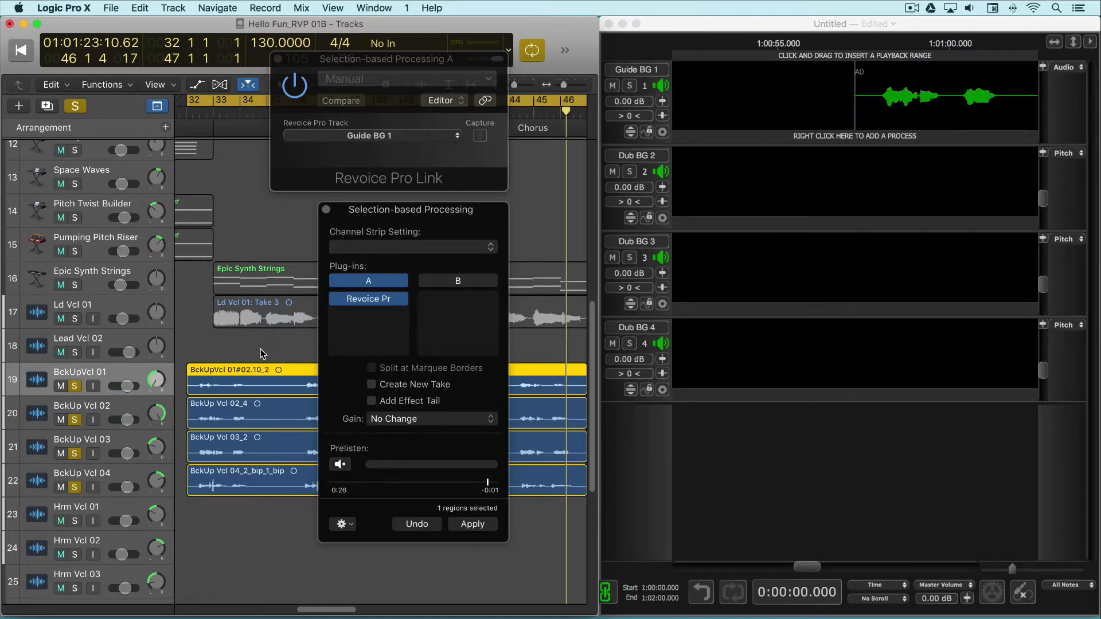
Send the BckUp Vcl 02 region to the Dub BG 2 track through Revoice Pro Link
left_click(272, 405)
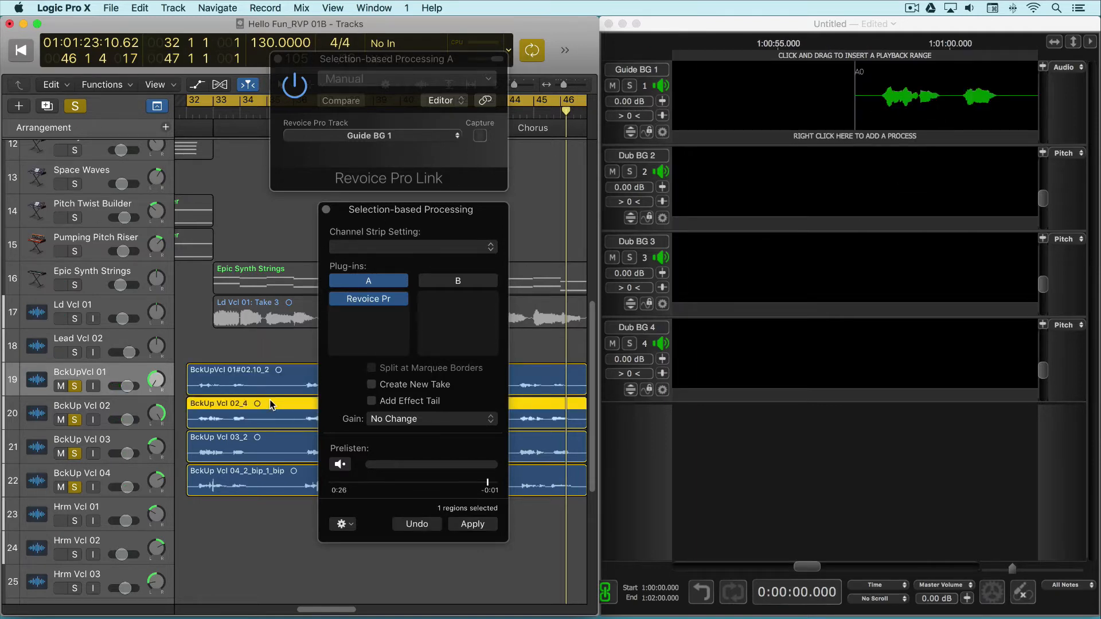
left_click(411, 136)
left_click(336, 150)
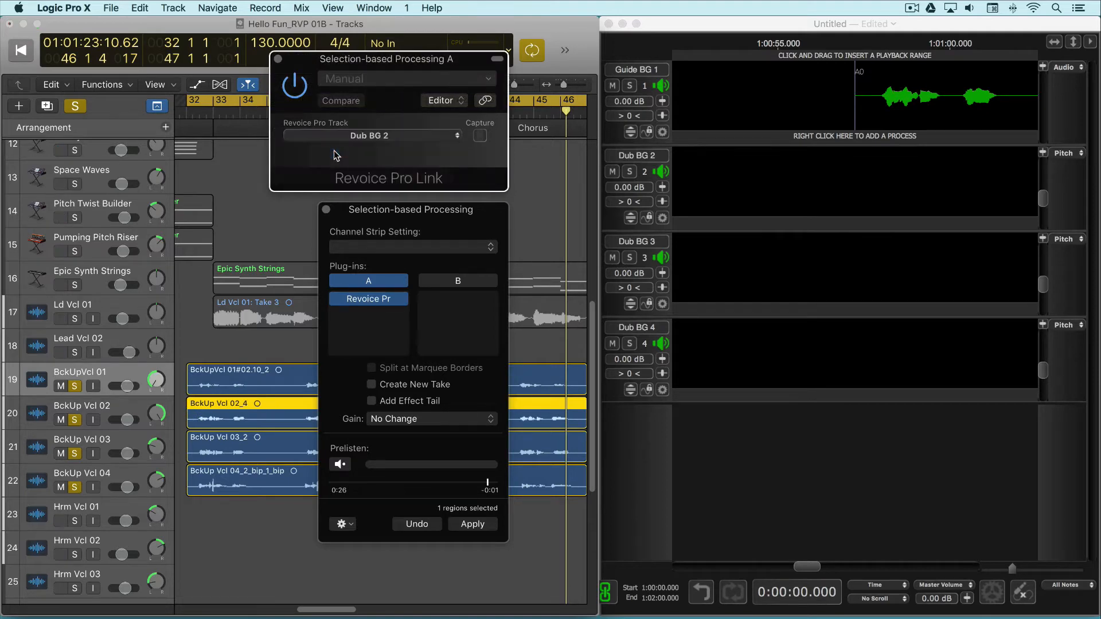
left_click(474, 525)
Send the BckUp Vcl 03 region to the Dub BG 3 track through Revoice Pro Link
left_click(259, 442)
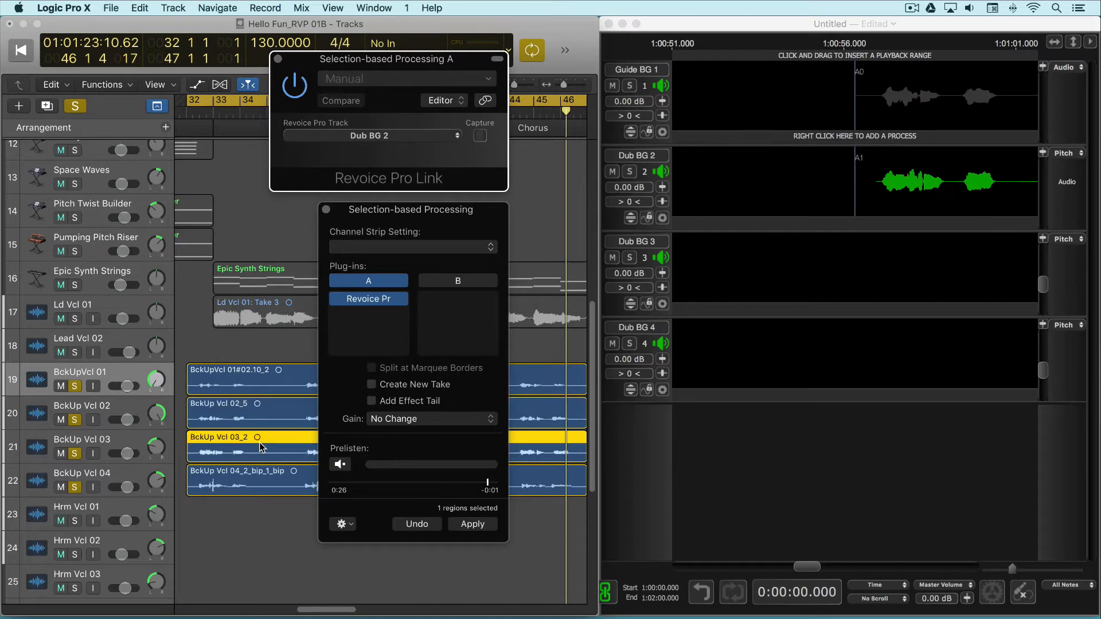
left_click(380, 136)
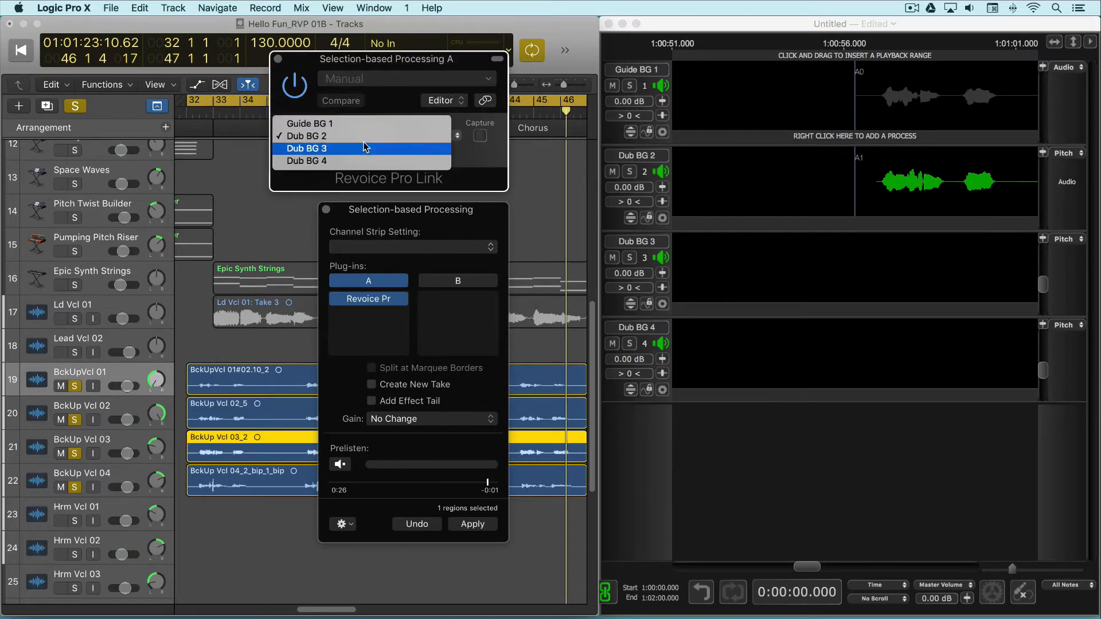
left_click(363, 149)
left_click(471, 526)
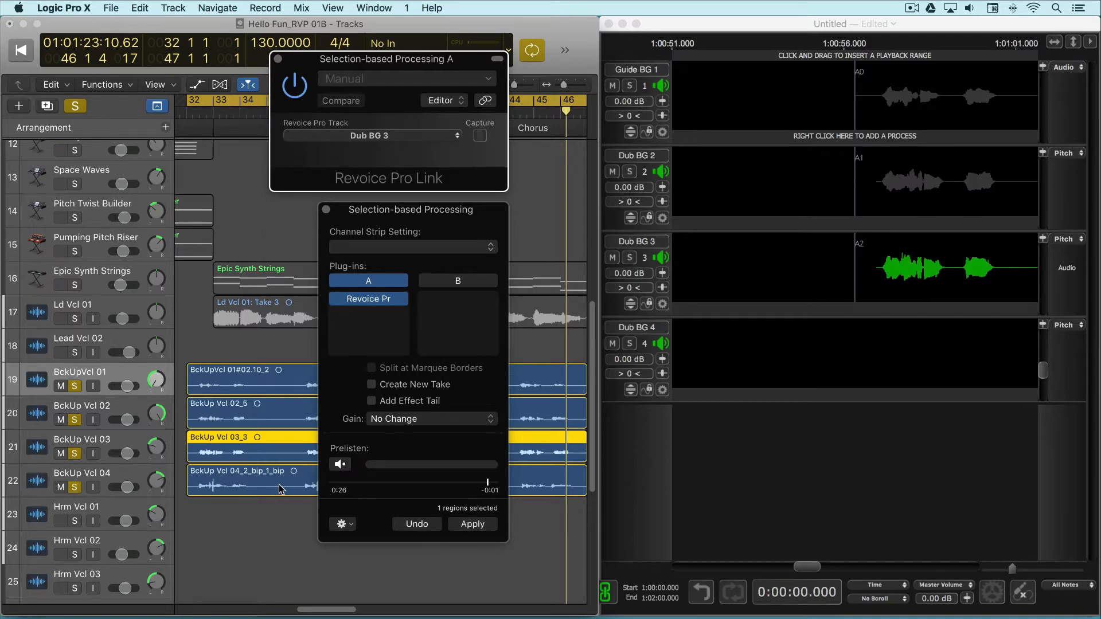
Send the BckUp Vcl 04 region to the Dub BG 4 track through Revoice Pro Link and close Selection-based Processing
left_click(281, 486)
left_click(363, 144)
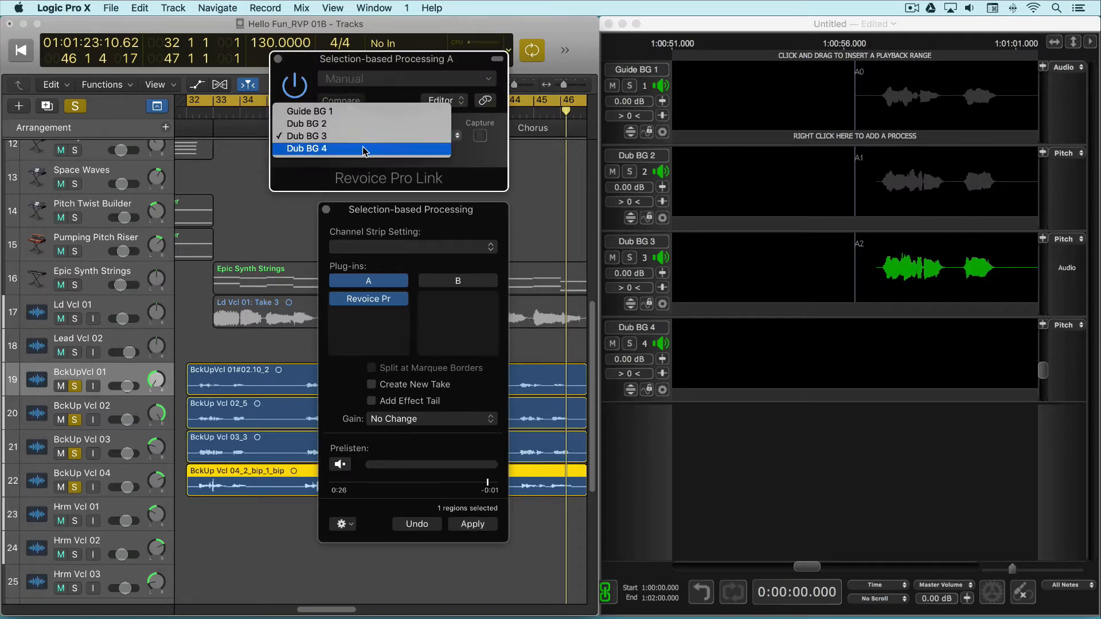
left_click(364, 148)
left_click(478, 526)
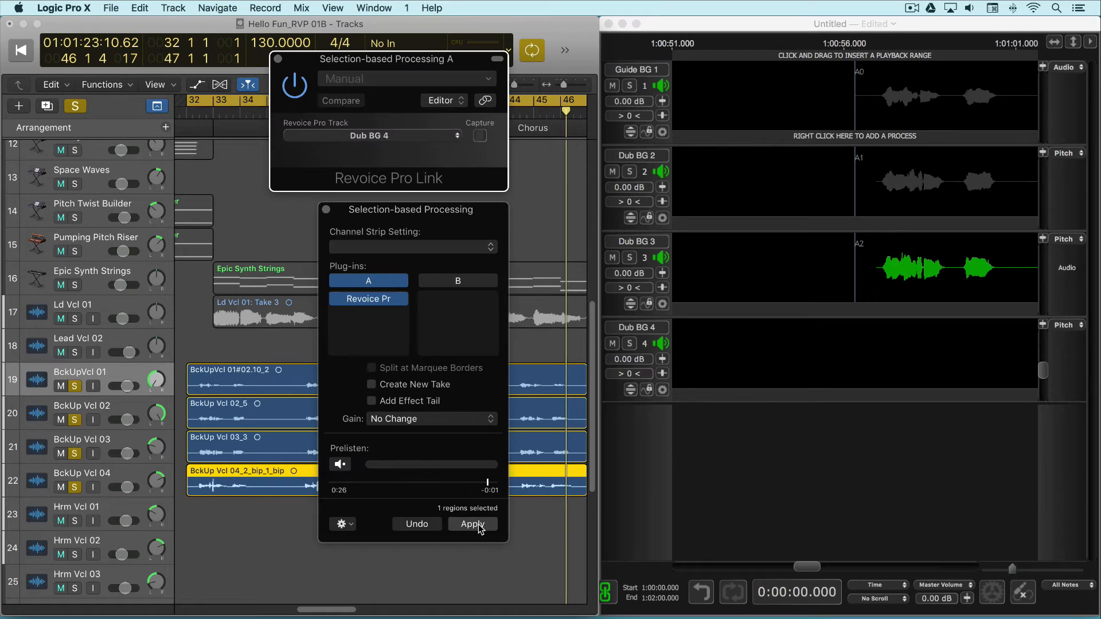
left_click(326, 209)
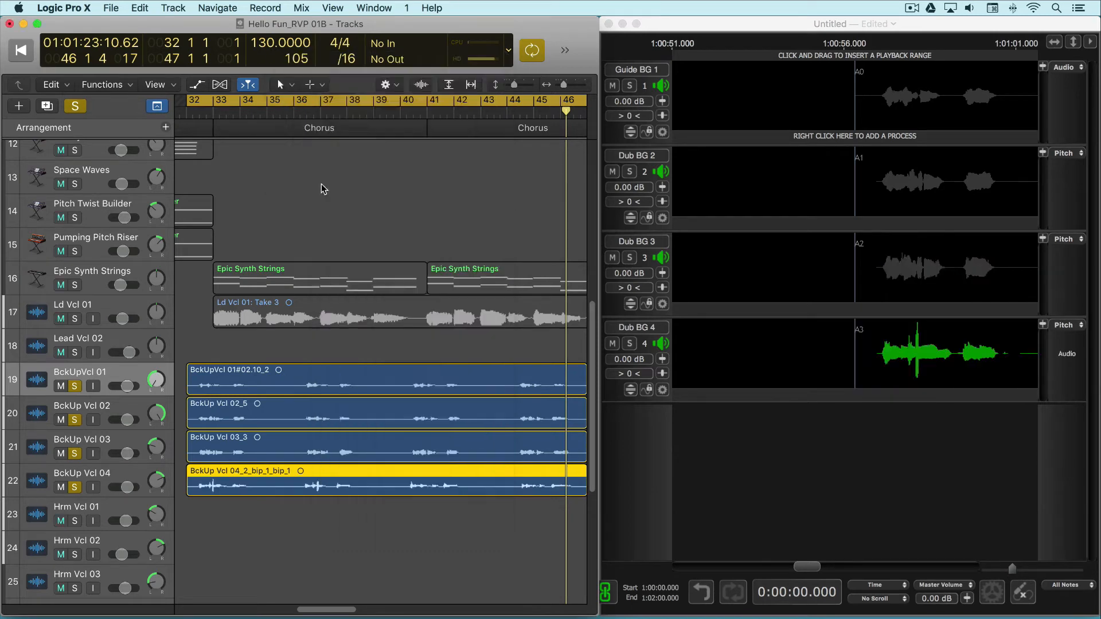
Switch to Revoice Pro and start a new APT process from the Guide BG 1 track
left_click(795, 26)
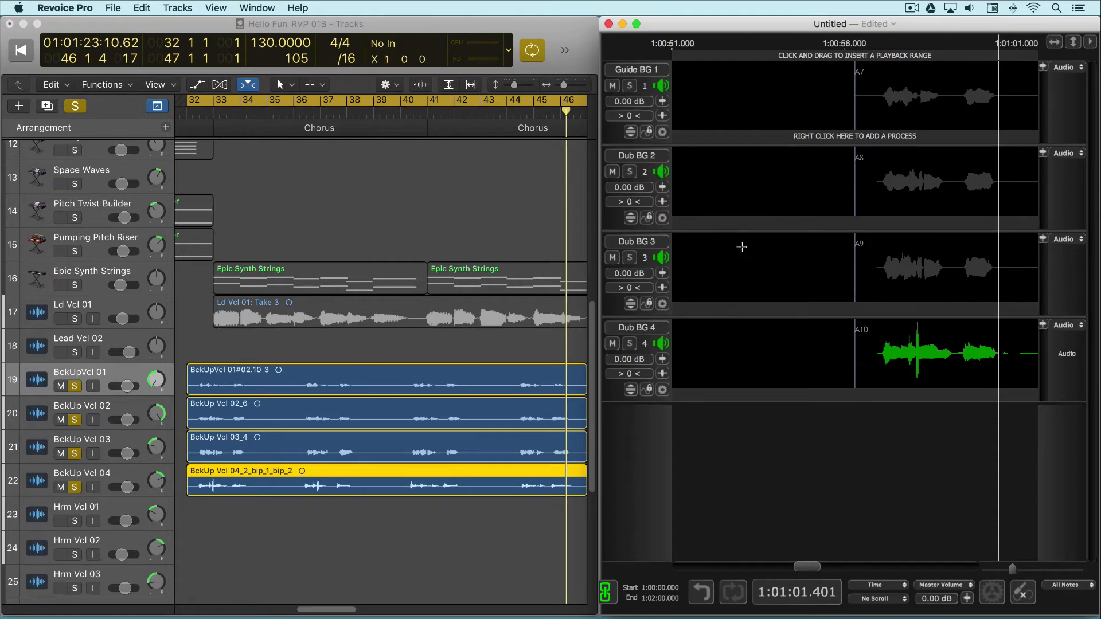
right_click(838, 138)
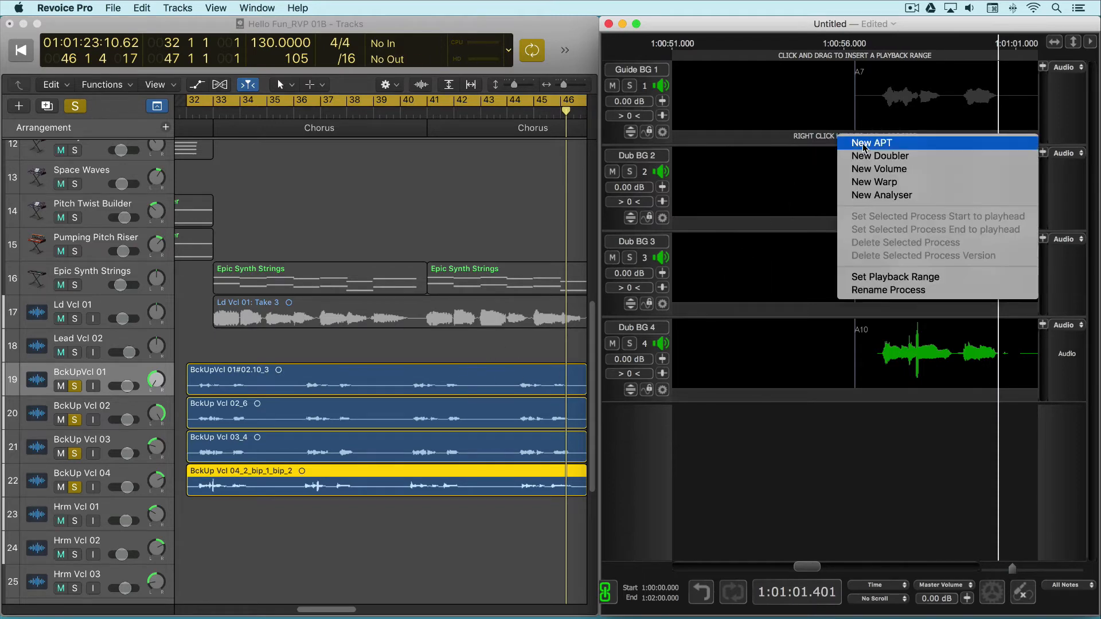
left_click(872, 146)
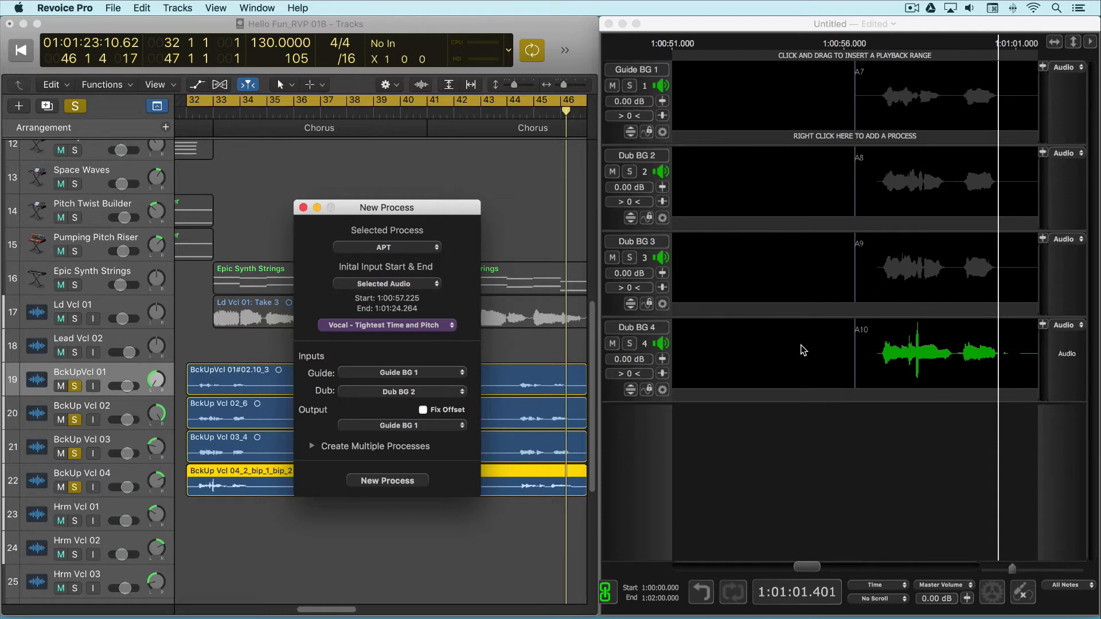
Add three audio tracks named Audio below Dub BG 4 for the process outputs
right_click(864, 428)
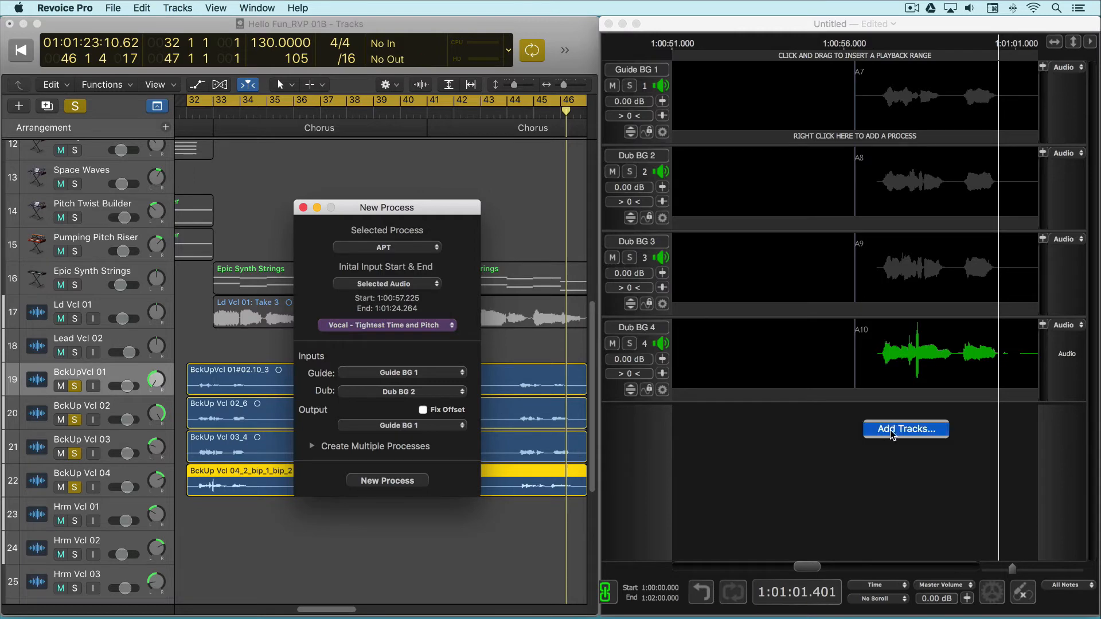
left_click(898, 433)
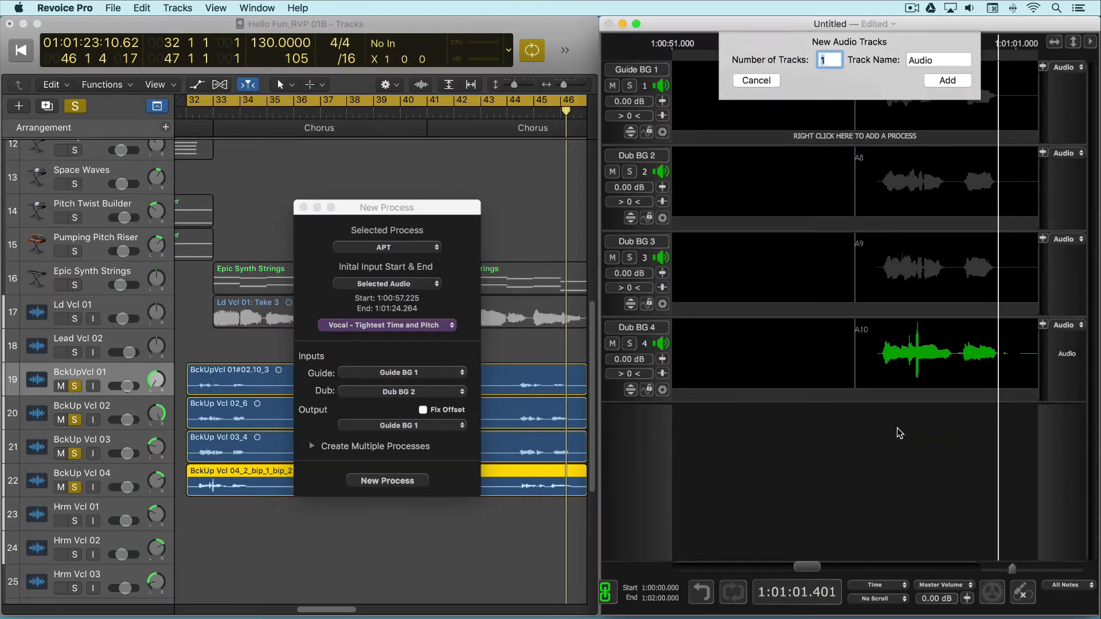
type("3")
left_click(946, 80)
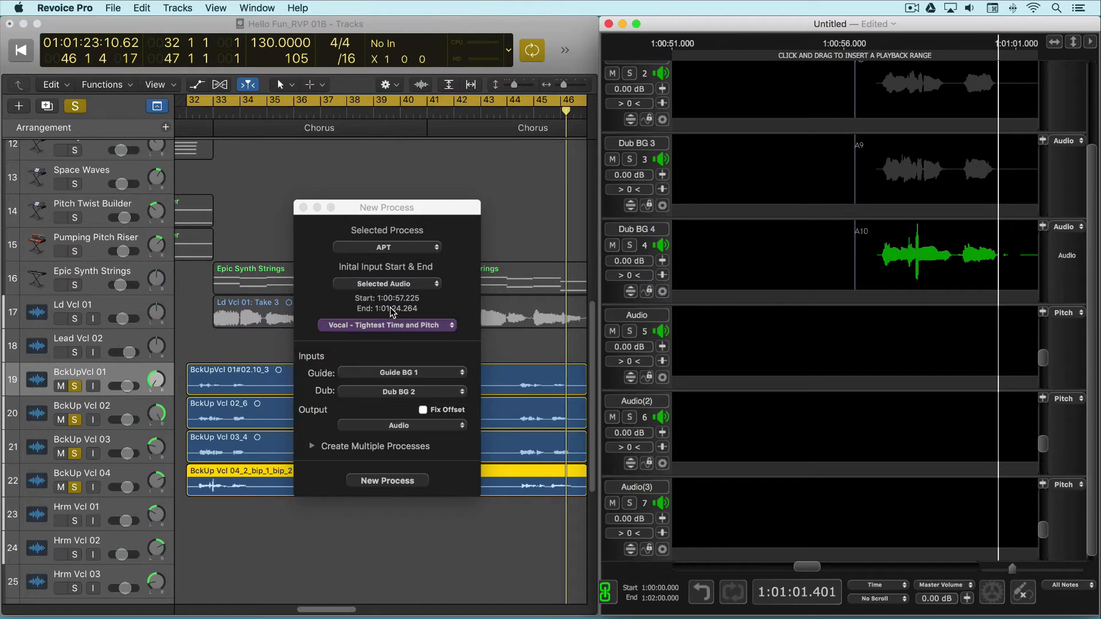
Set the APT process to the factory preset Vocal - Slightly loose Time and Pitch
left_click(452, 326)
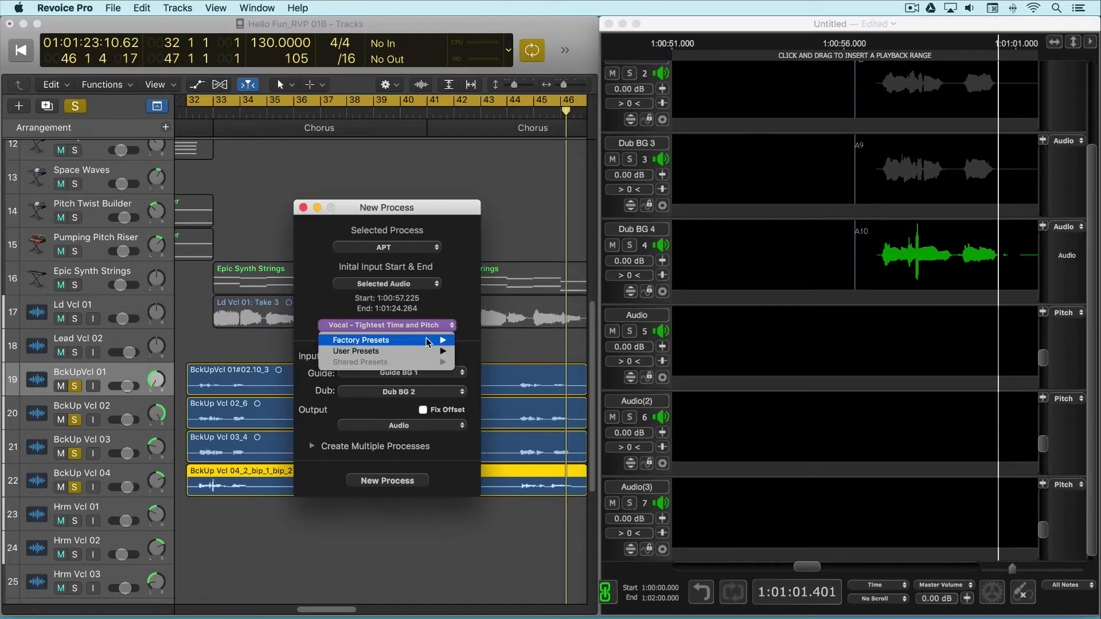
mouse_move(427, 343)
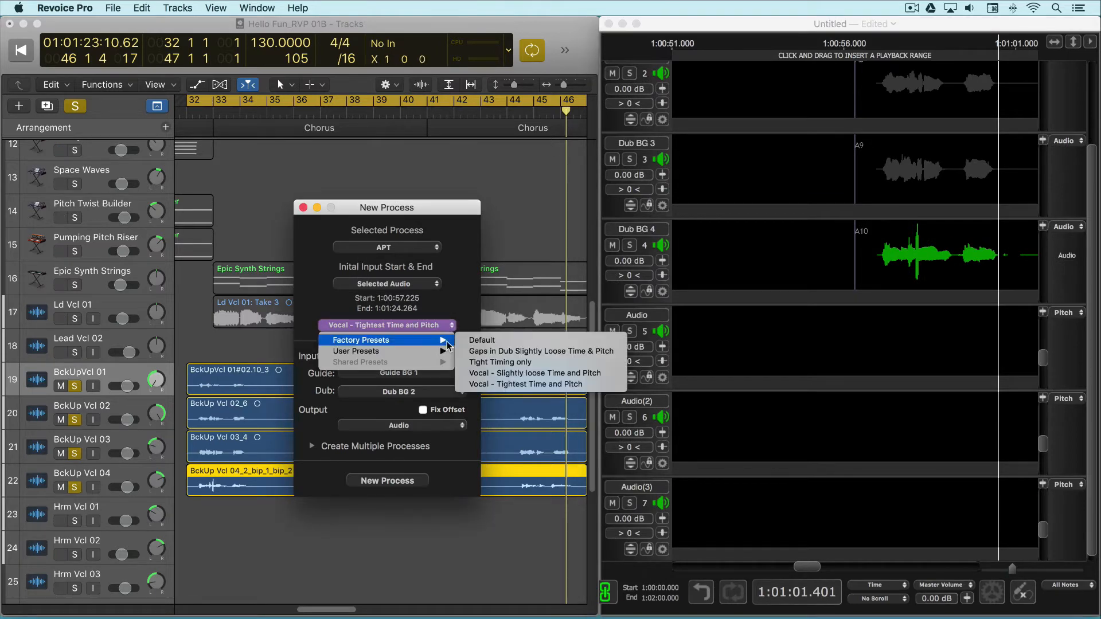
left_click(517, 374)
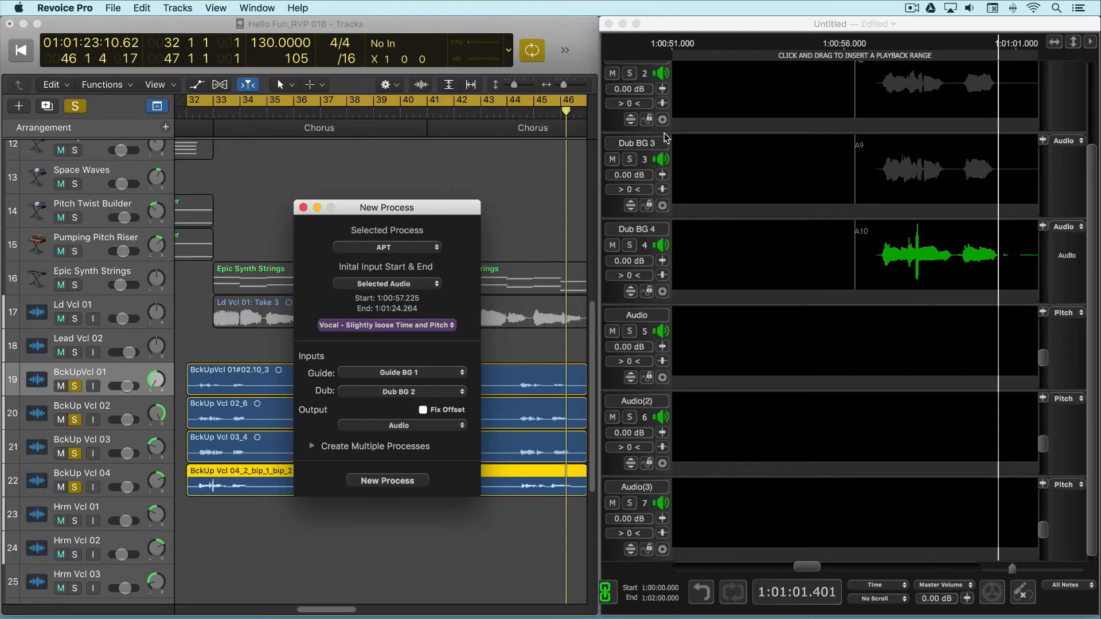
Bring the guide and dub tracks into view and enable Fix Offset for the APT process output
scroll(651, 123, "up", 2)
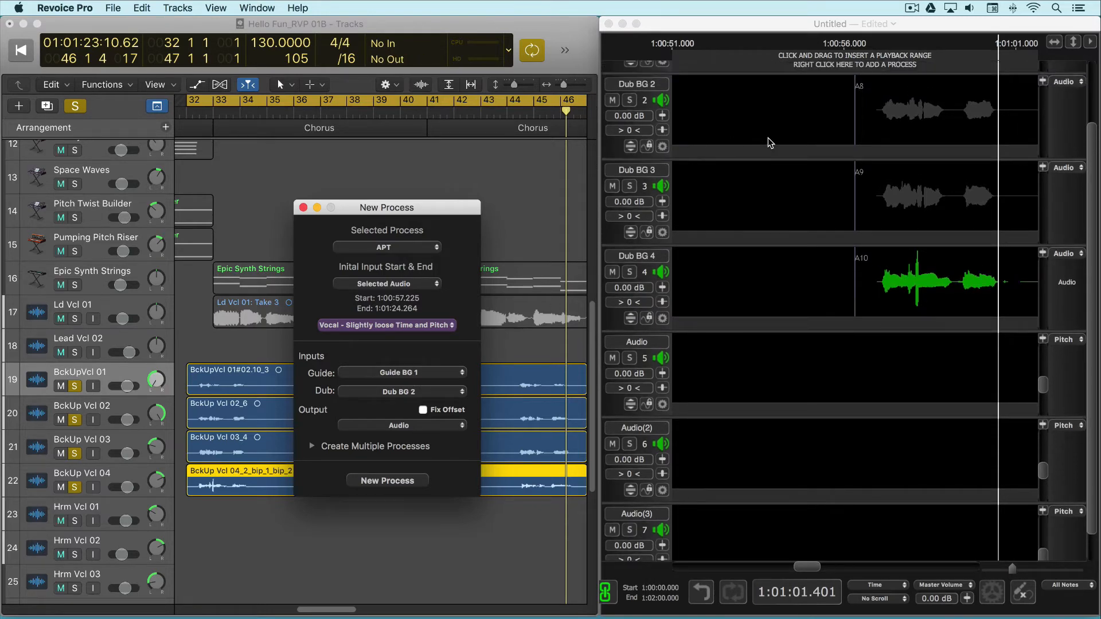
left_click_drag(1091, 161, 1087, 72)
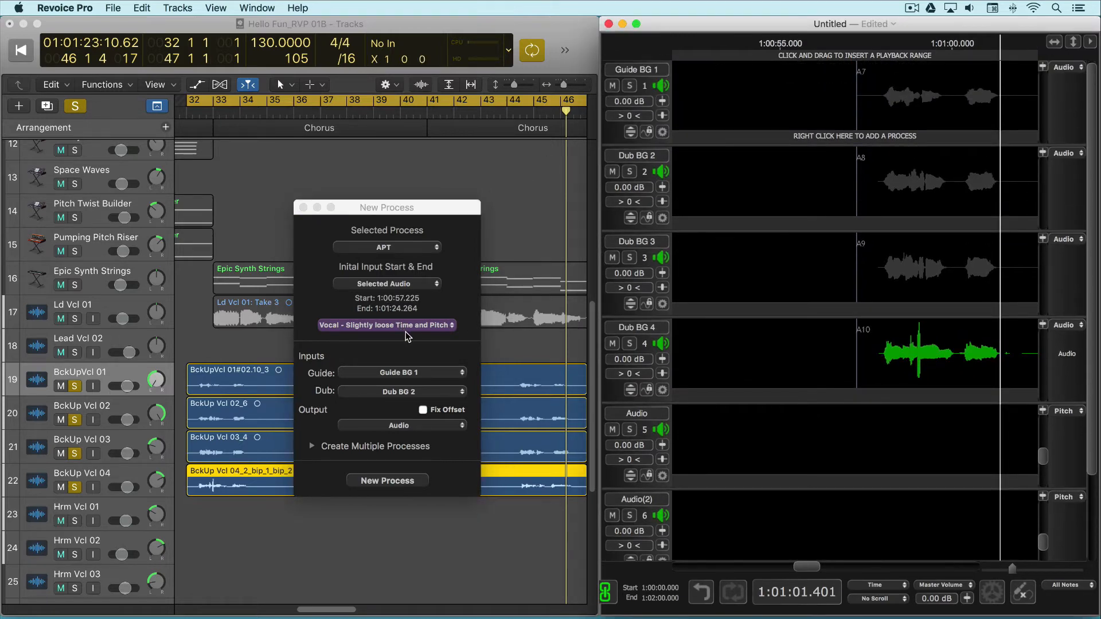
left_click(423, 410)
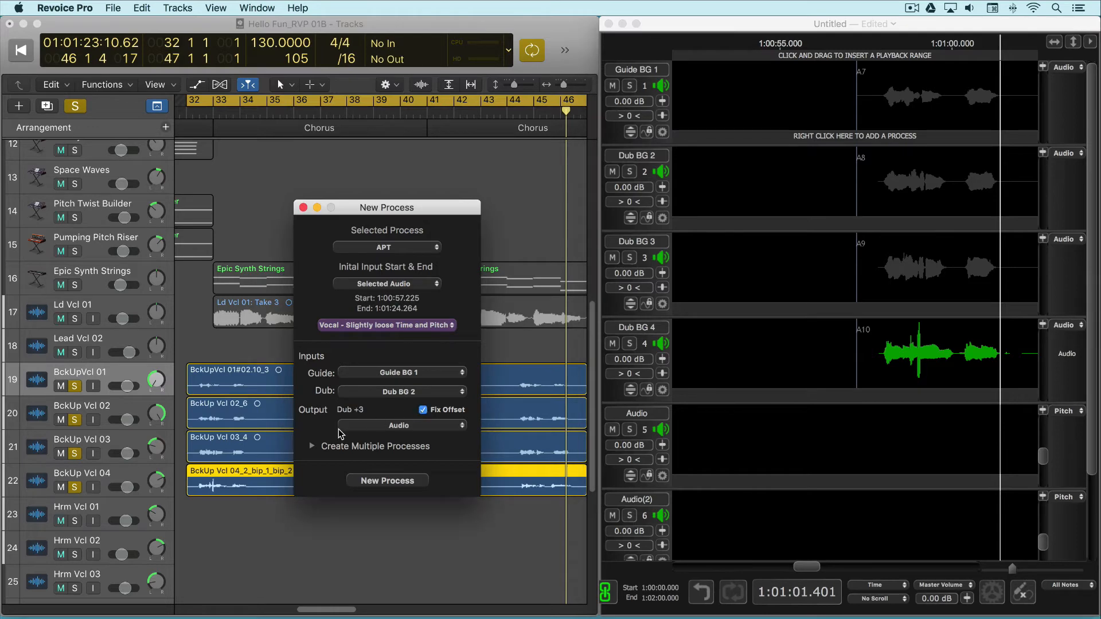
Set the new APT process to create 3 multiple processes with output starting on the Audio track, and generate them
left_click(312, 447)
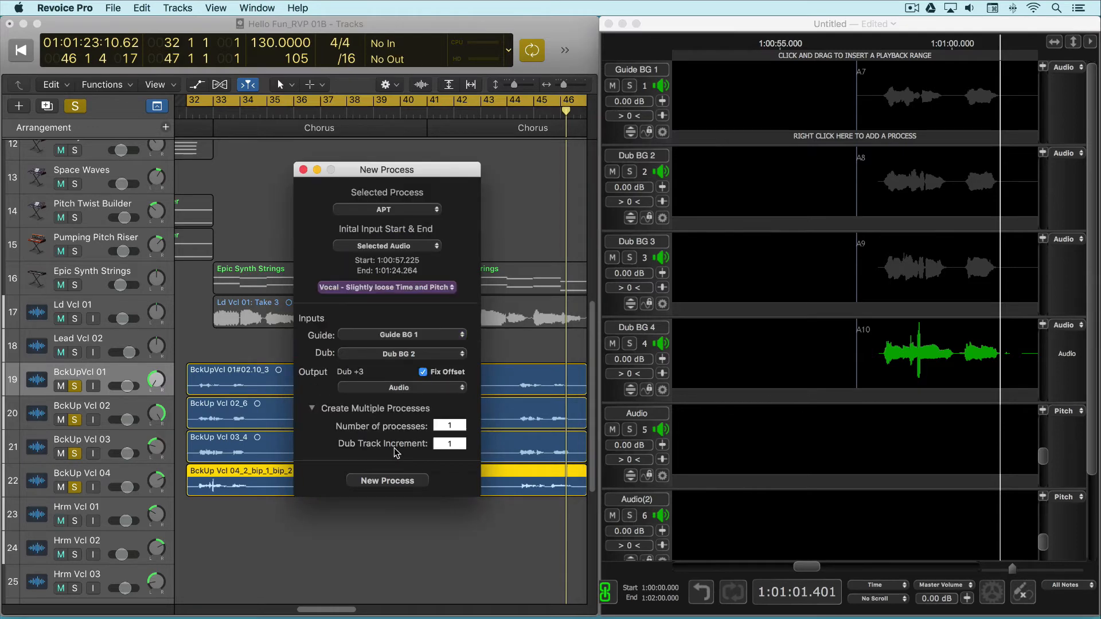
double_click(453, 425)
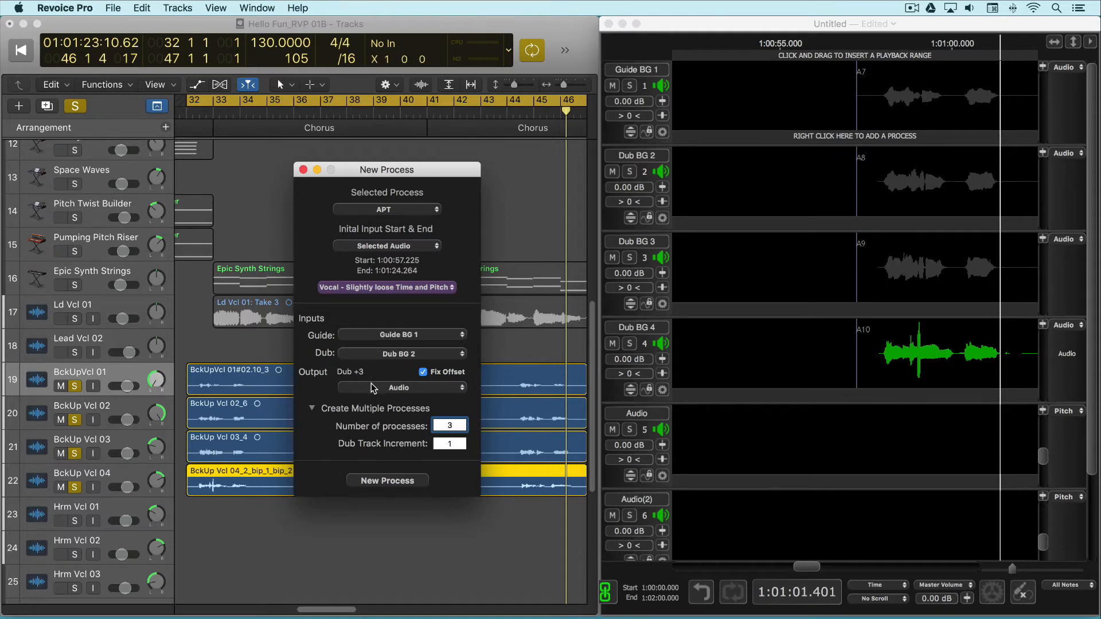
left_click(461, 389)
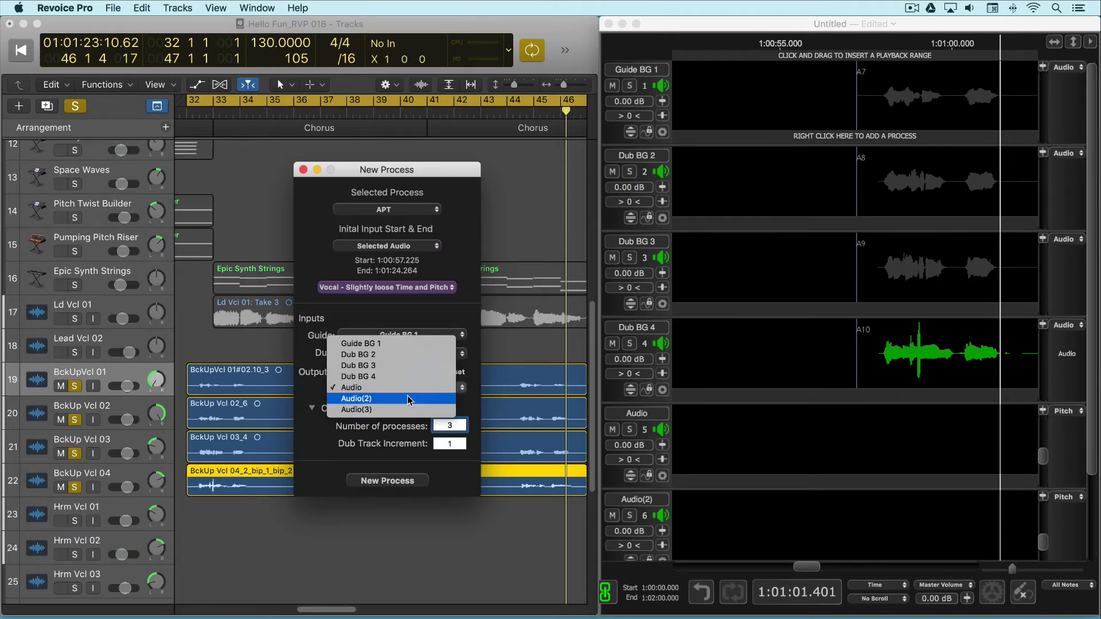
left_click(526, 356)
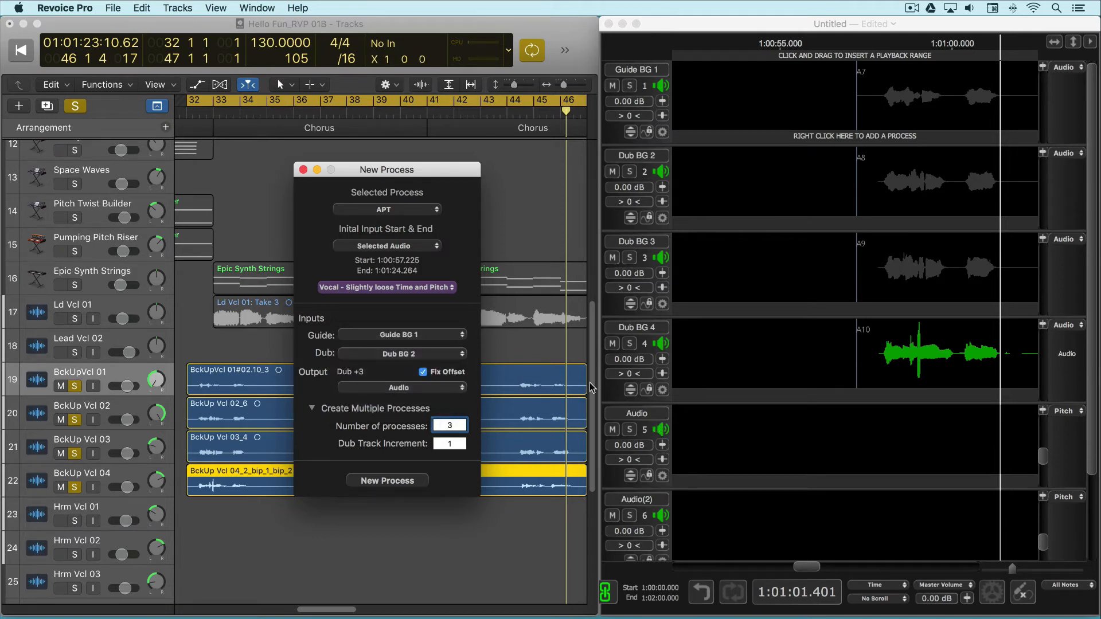
left_click(390, 486)
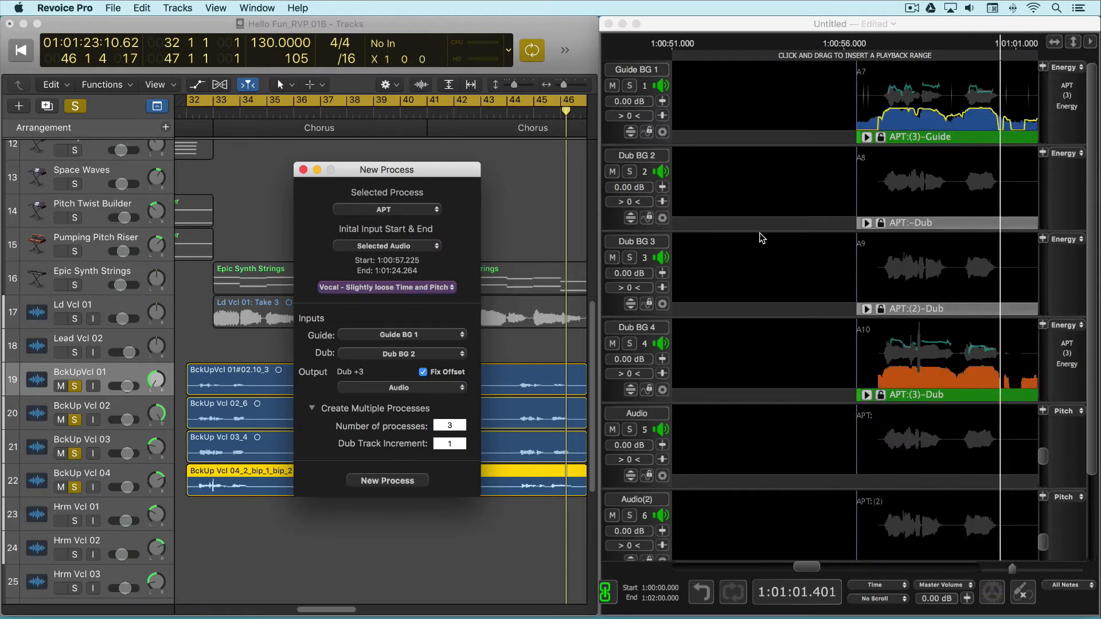
Solo the three APT output tracks Audio, Audio(2) and Audio(3) in the Revoice Pro session
left_click(632, 87)
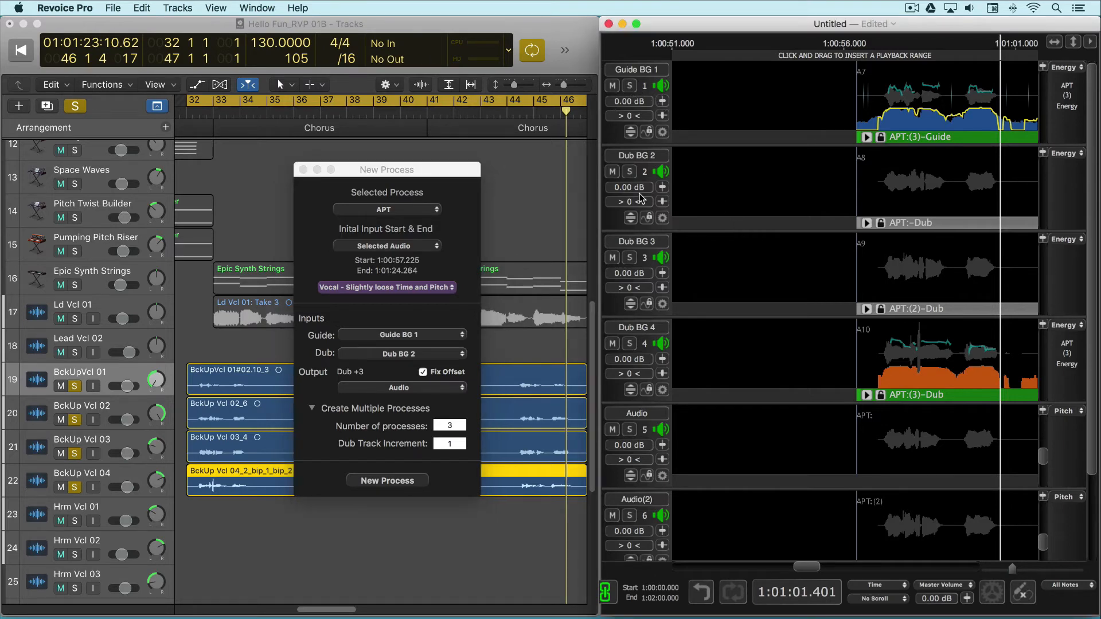
left_click(630, 430)
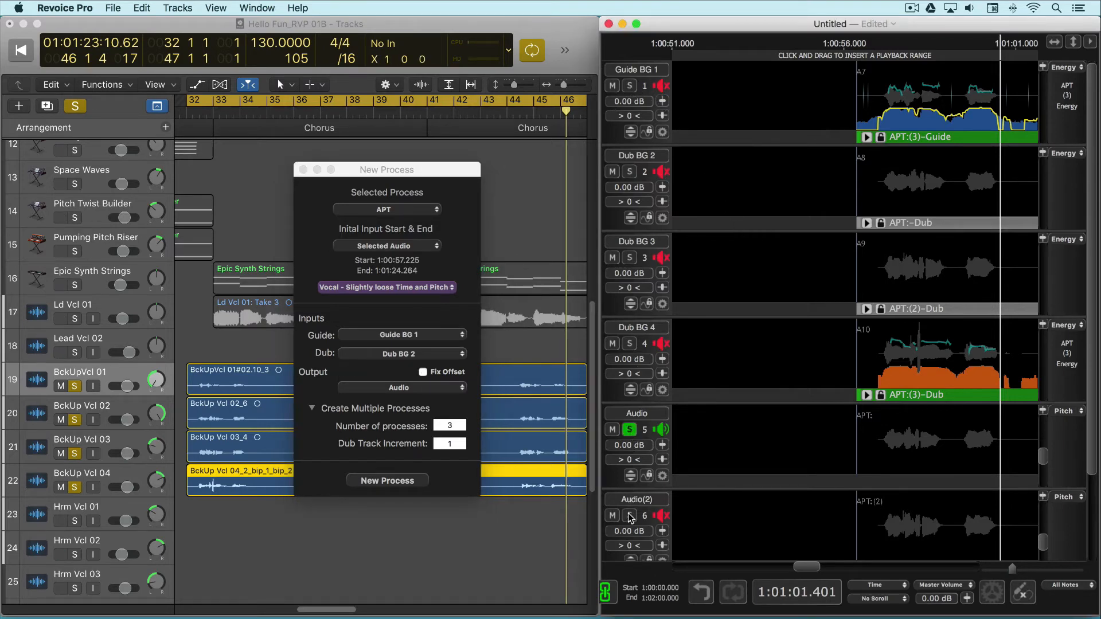
scroll(640, 520, "down", 1)
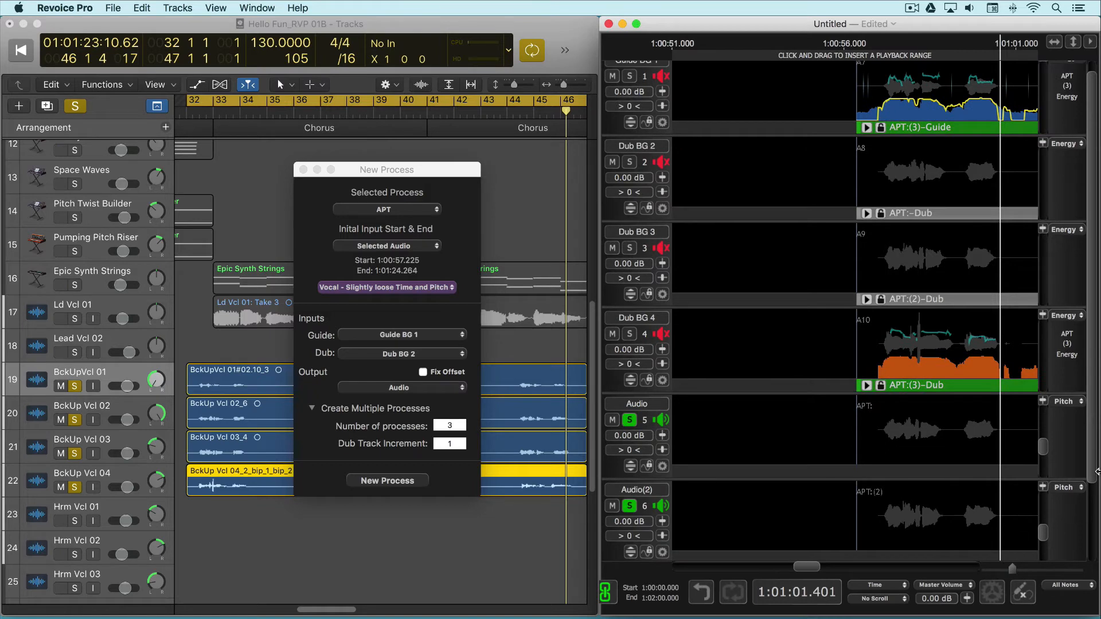
left_click_drag(1092, 472, 1092, 542)
Play back the soloed APT outputs and listen to the aligned backup vocals along the timeline
key("space")
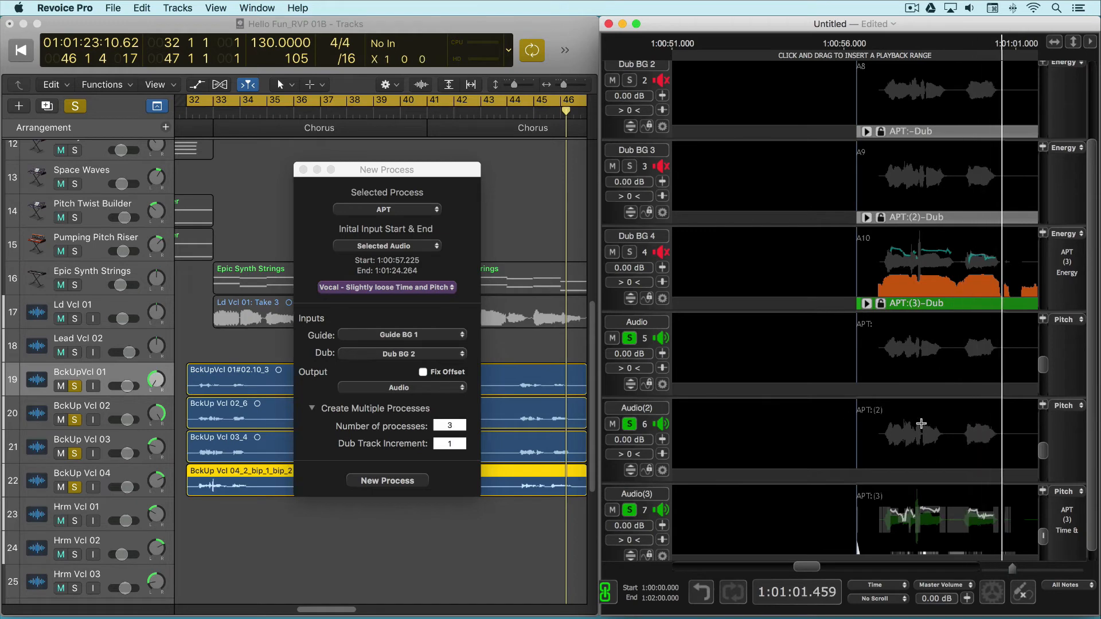
left_click_drag(818, 567, 837, 566)
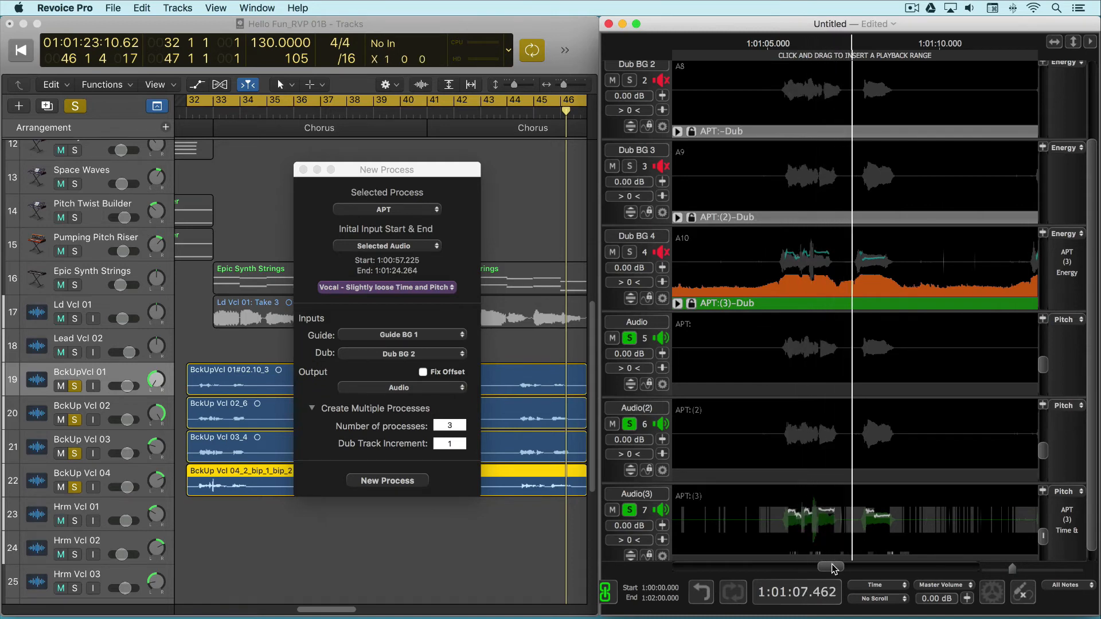
left_click_drag(834, 568, 852, 568)
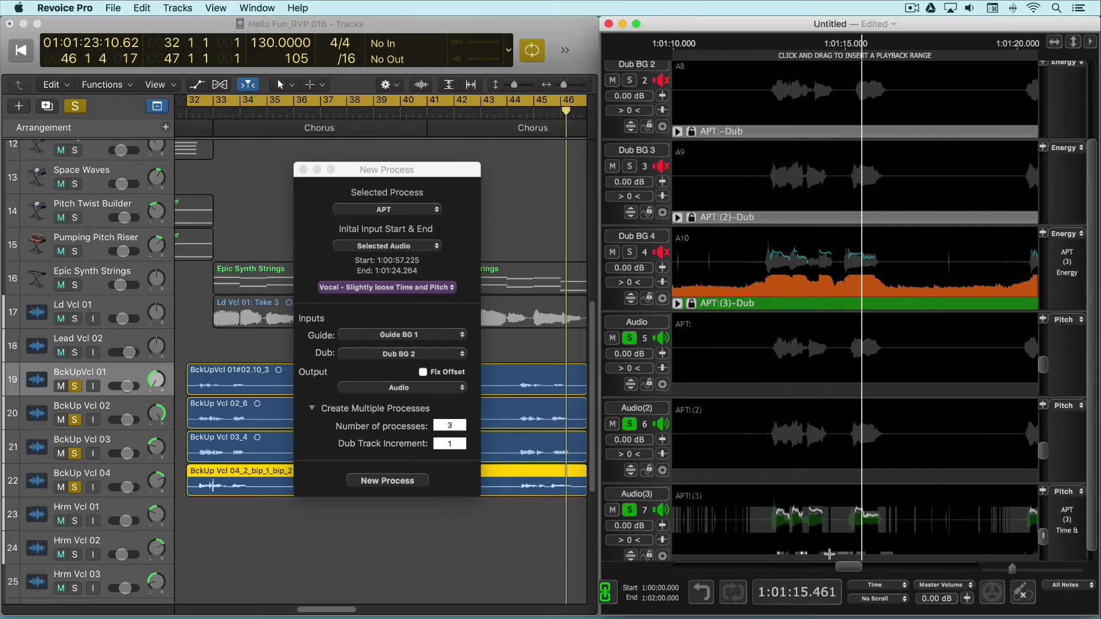
Close the New Process window and transfer the Audio track's APT output to Logic Pro X's BckUp Vcl 02 track, after the original region
left_click(300, 170)
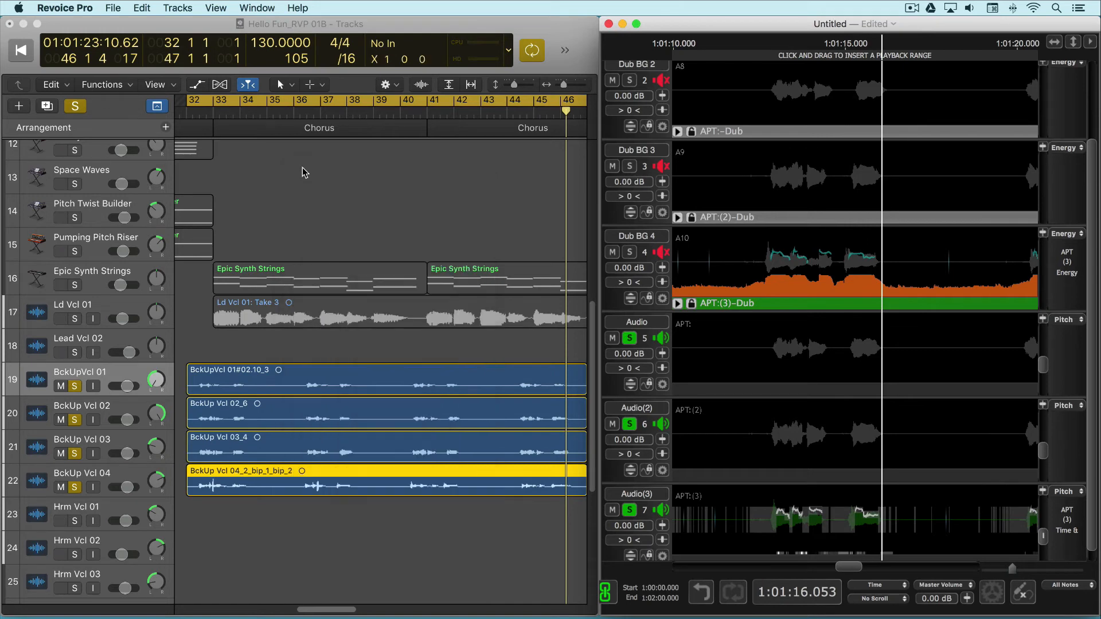
scroll(479, 386, "right", 2)
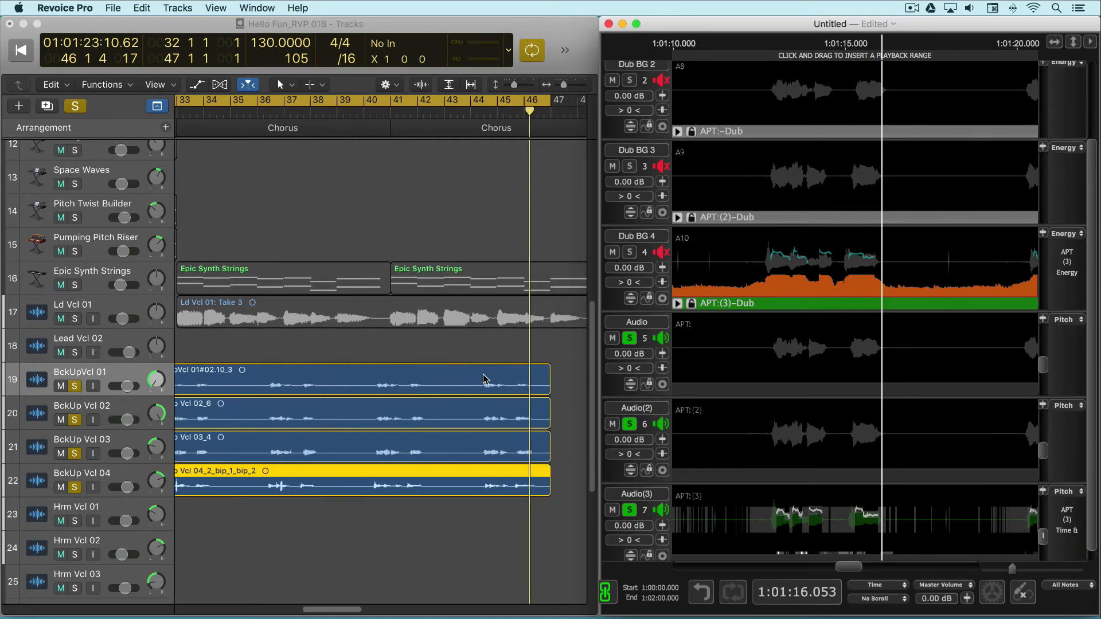
left_click(500, 351)
key("super+Left")
key("super+Left")
key("super+Left")
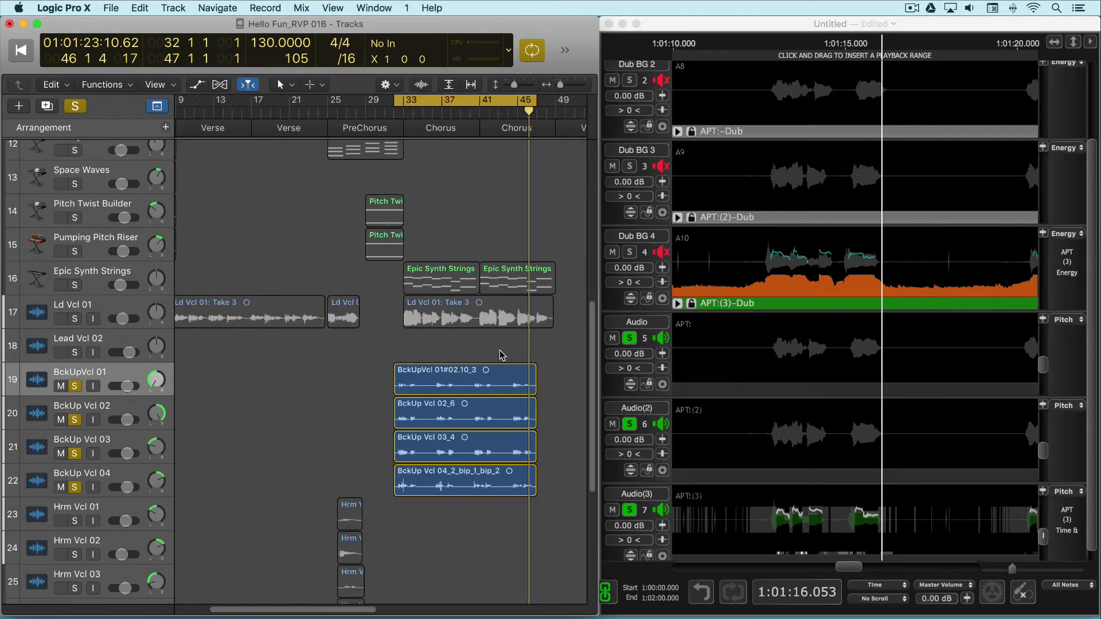
scroll(501, 351, "right", 4)
scroll(522, 359, "right", 7)
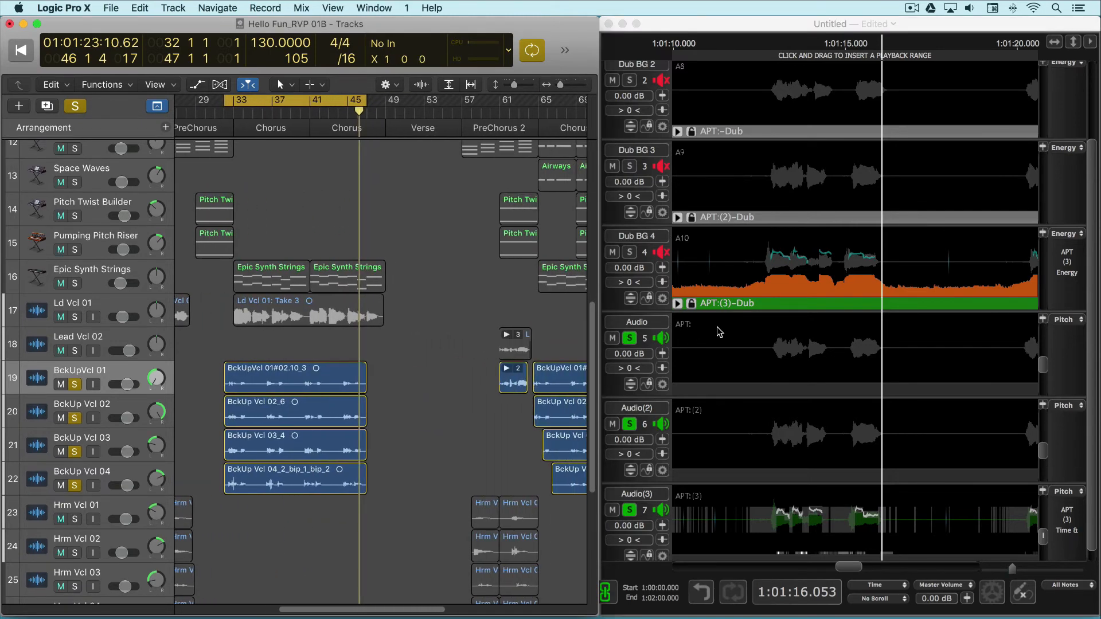
left_click(759, 33)
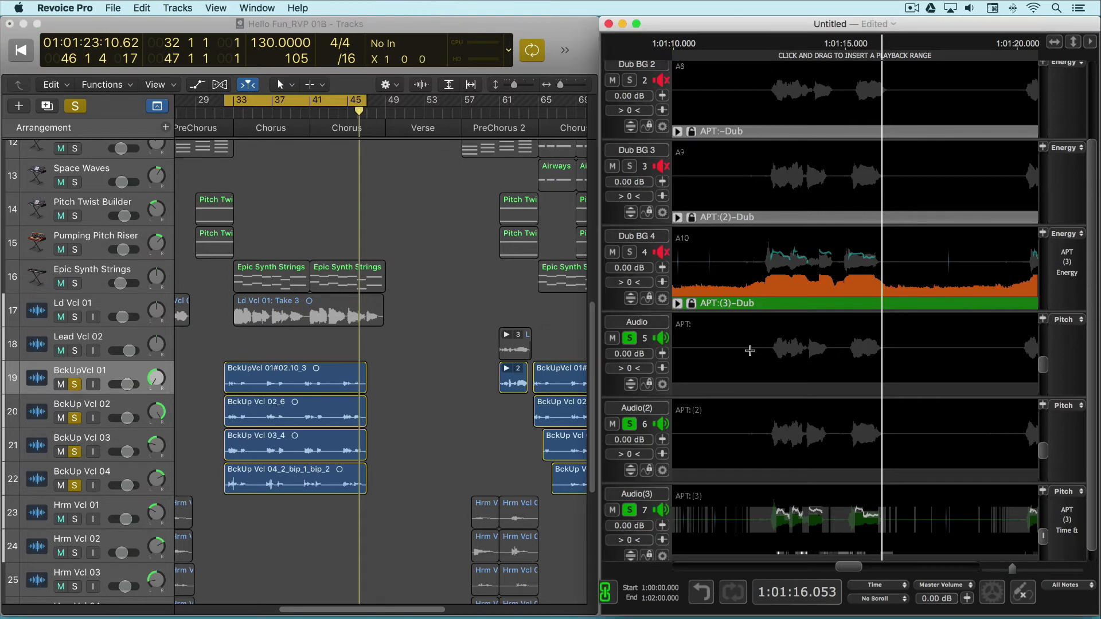
left_click_drag(749, 340, 377, 409)
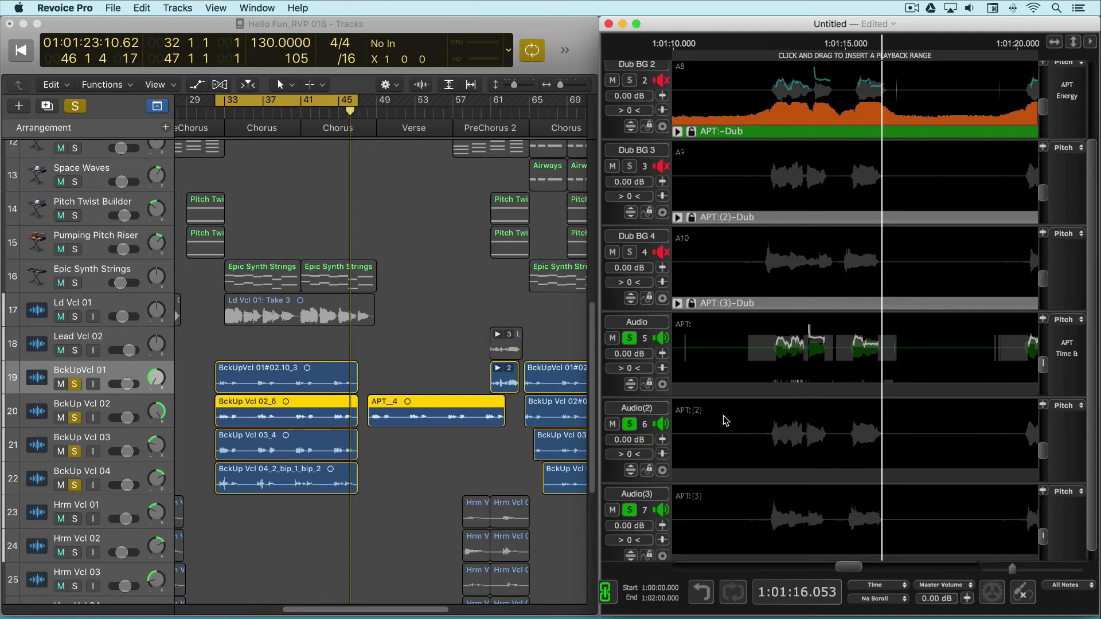
Transfer the Audio(2) and Audio(3) APT outputs to the BckUp Vcl 03 and BckUp Vcl 04 tracks, after their original regions
left_click_drag(725, 420, 428, 439)
left_click(740, 502)
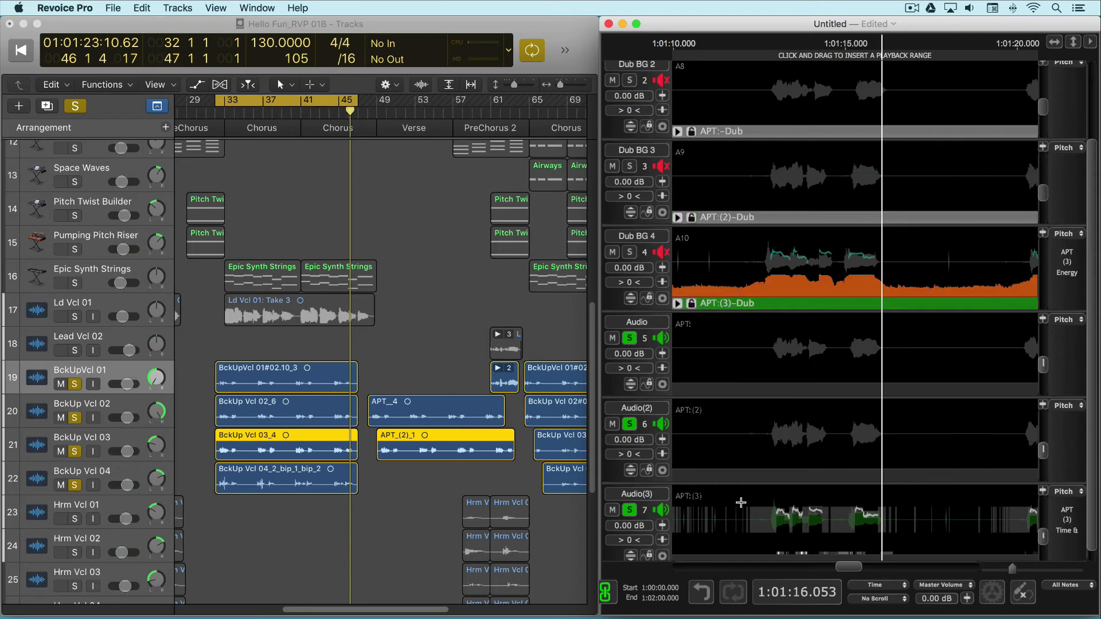
left_click_drag(744, 499, 394, 473)
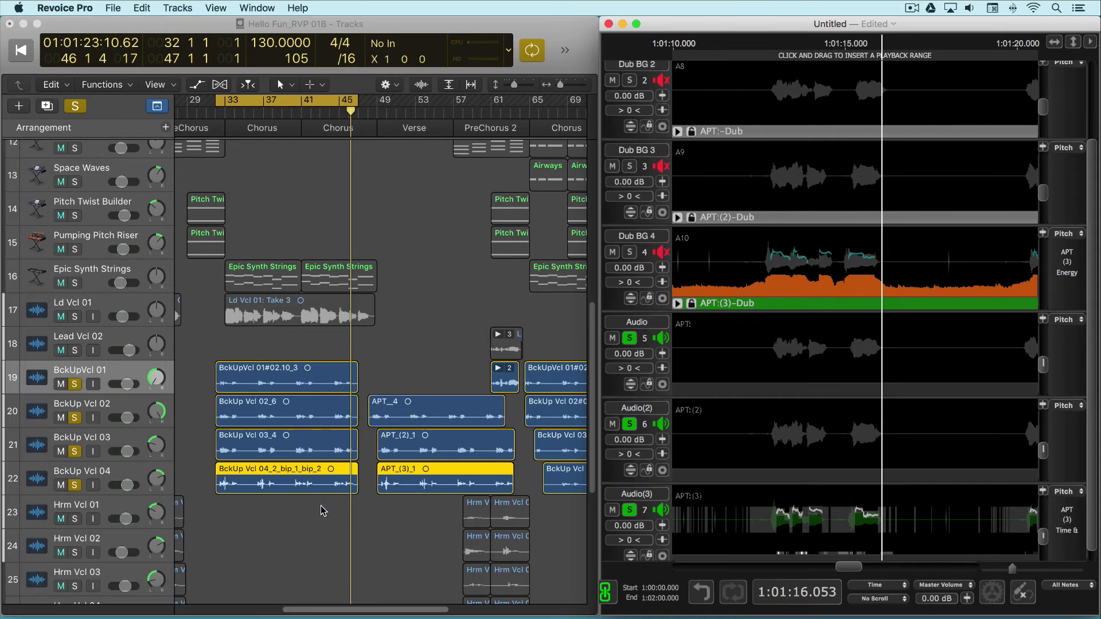
Delete the original chorus regions on BckUp Vcl 02, 03 and 04, and move the three APT regions to their recorded position
left_click_drag(308, 523, 277, 425)
key("Delete")
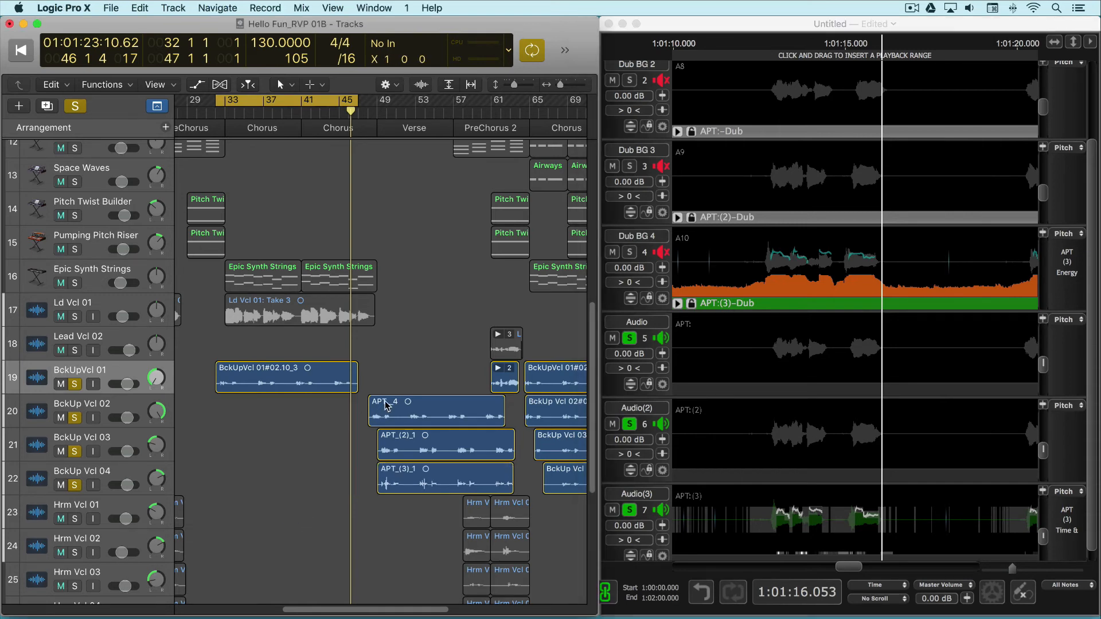
left_click_drag(397, 375, 442, 519)
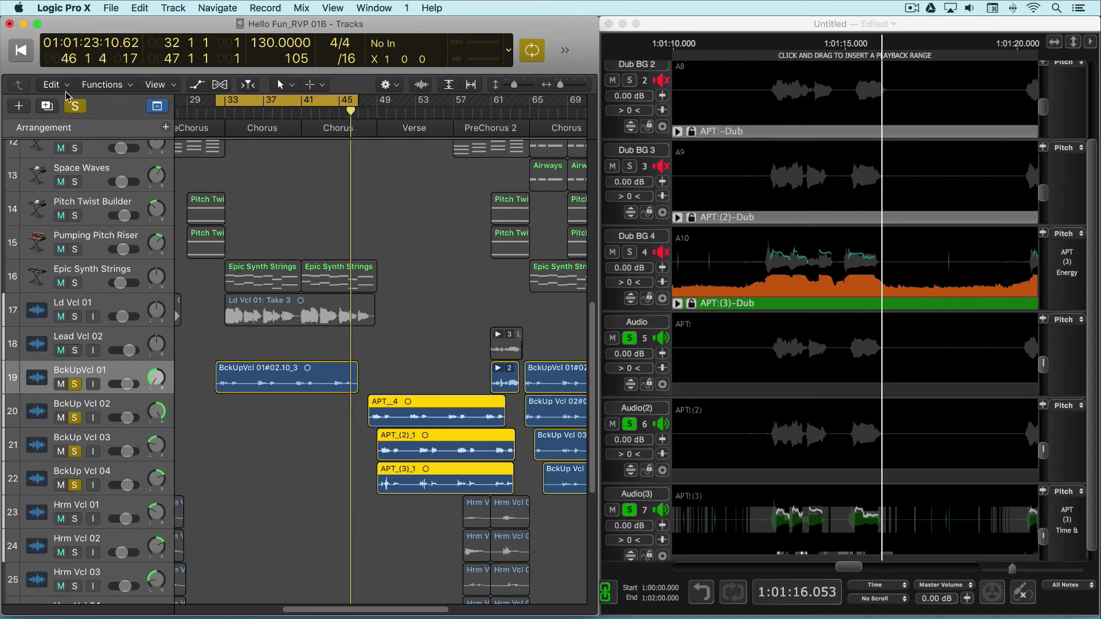
left_click(65, 92)
mouse_move(79, 340)
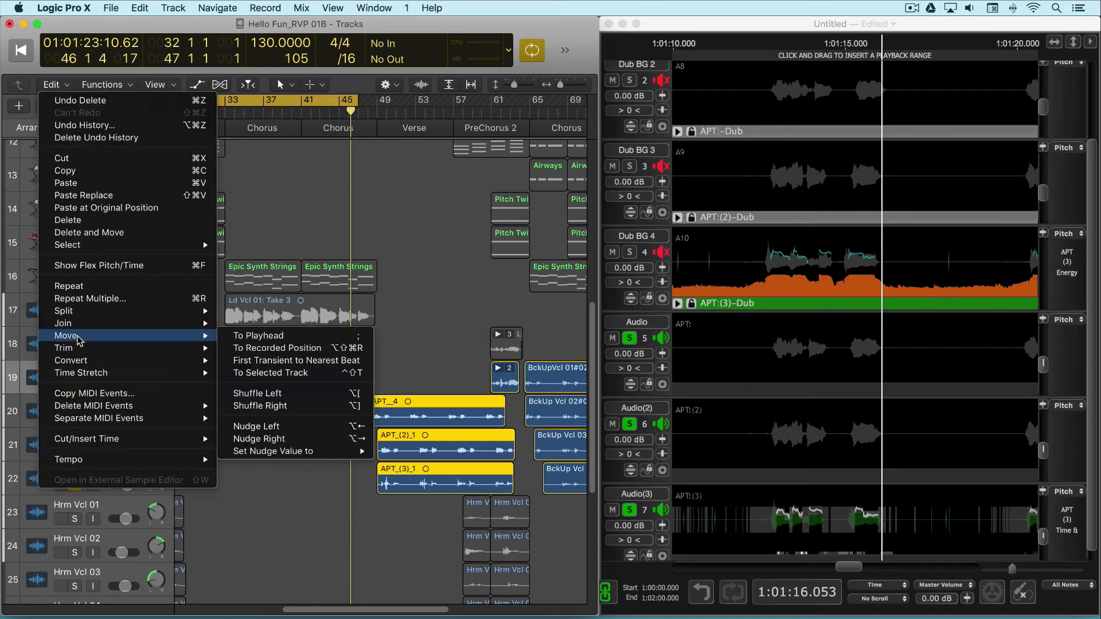
left_click(268, 348)
scroll(218, 316, "left", 5)
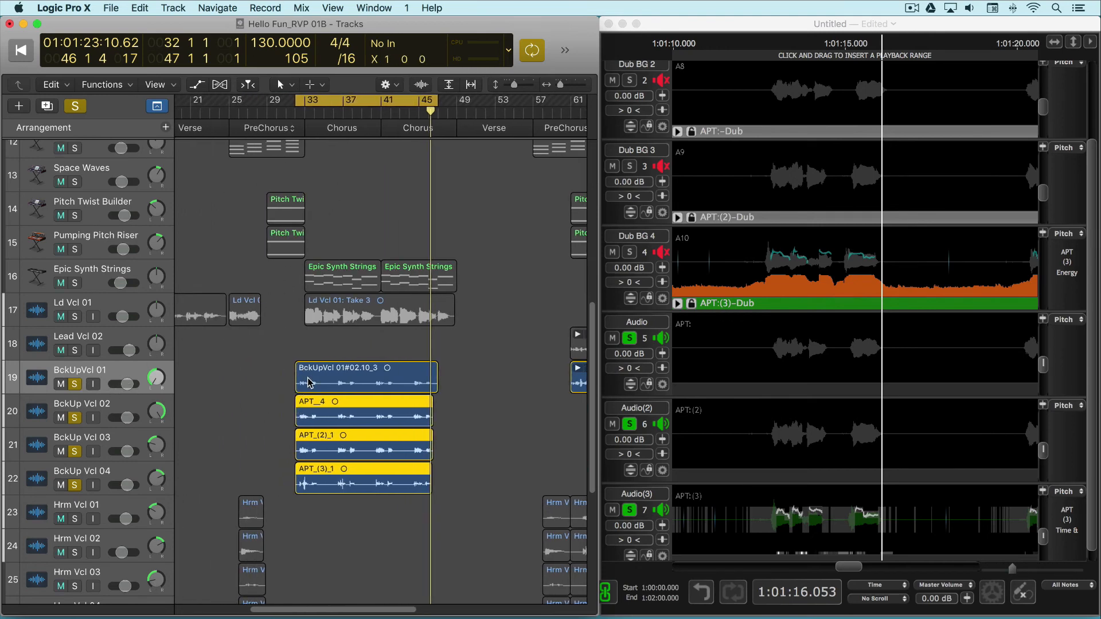
Play back the chorus in Logic Pro X, adding Ld Vcl 01 to the soloed backups and clearing all solos to hear the full mix
key("space")
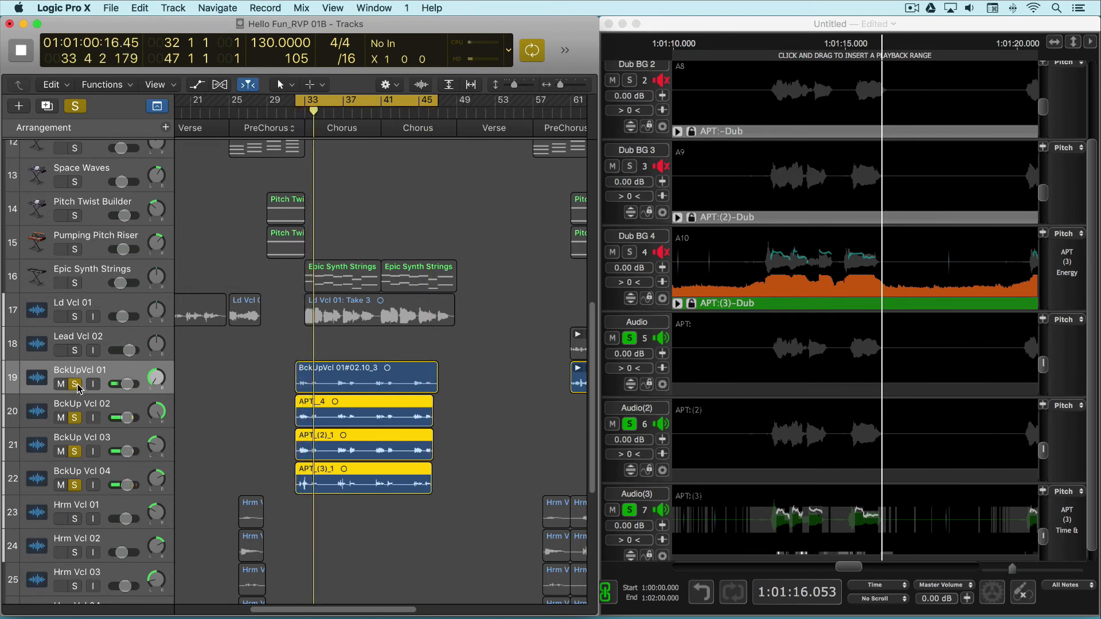
left_click(74, 317)
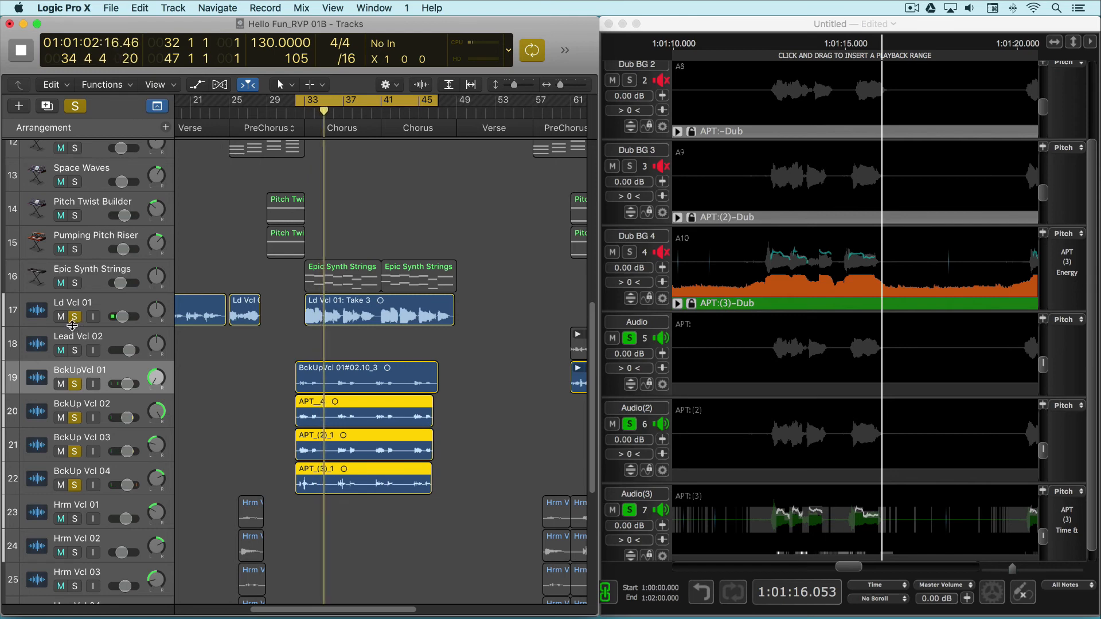
left_click(75, 384)
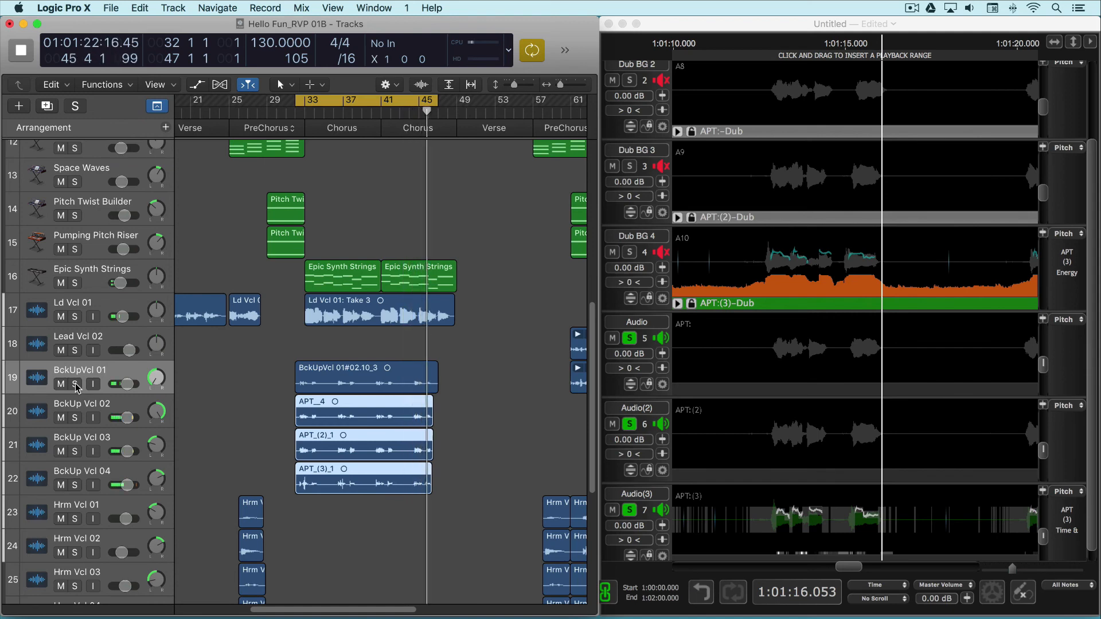
key("space")
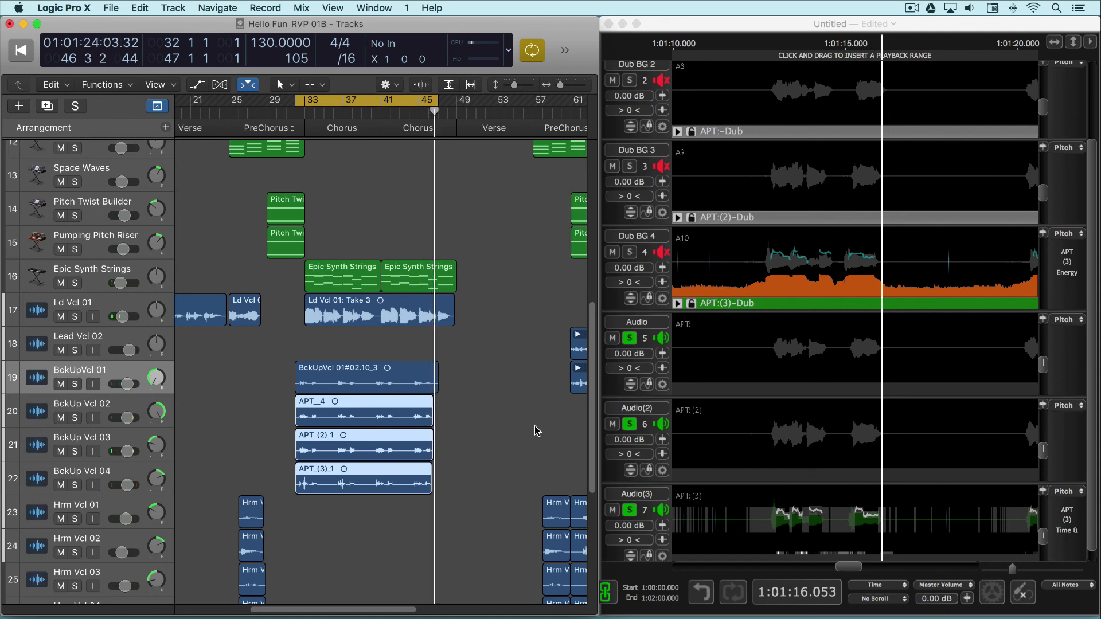